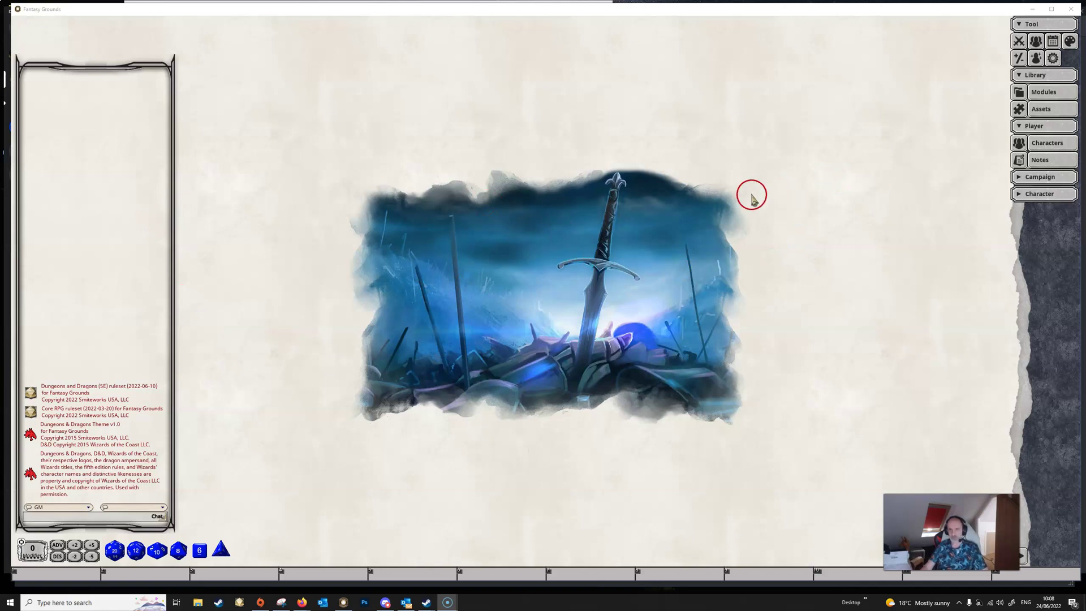
# Open the Import Character list from the campaign's character selection and enlarge its window to show four columns
pyautogui.click(1042, 145)
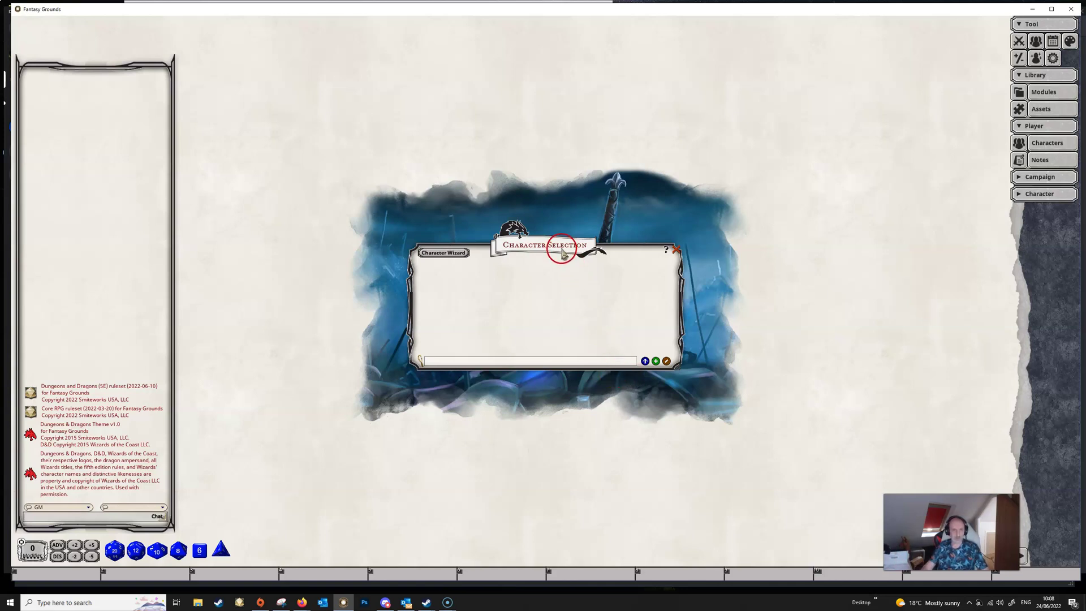
pyautogui.moveTo(563, 251); pyautogui.dragTo(552, 229)
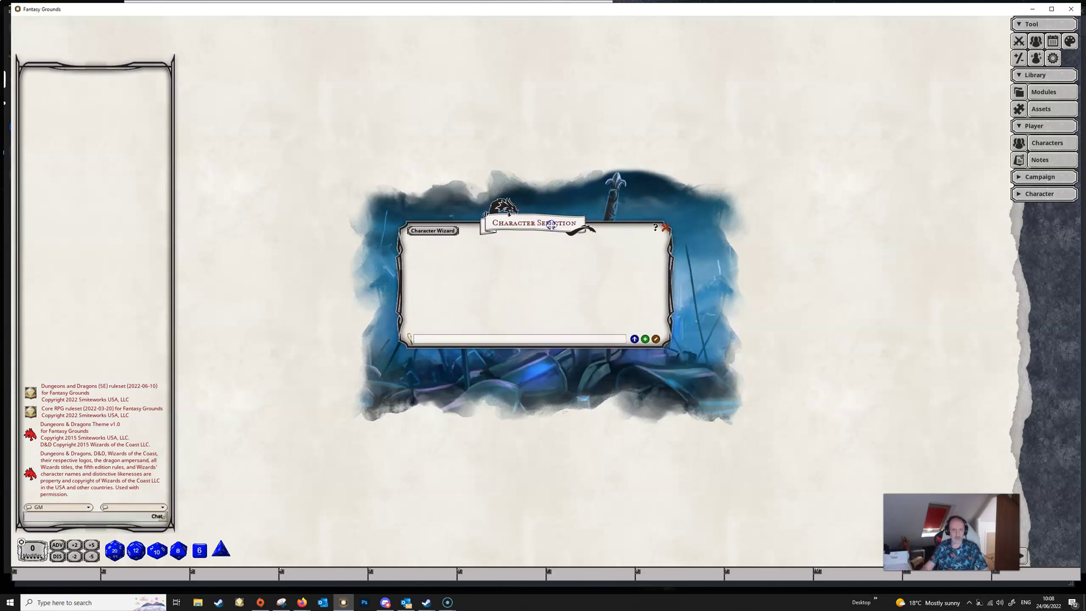
pyautogui.click(634, 339)
pyautogui.click(549, 254)
pyautogui.moveTo(541, 243); pyautogui.dragTo(461, 116)
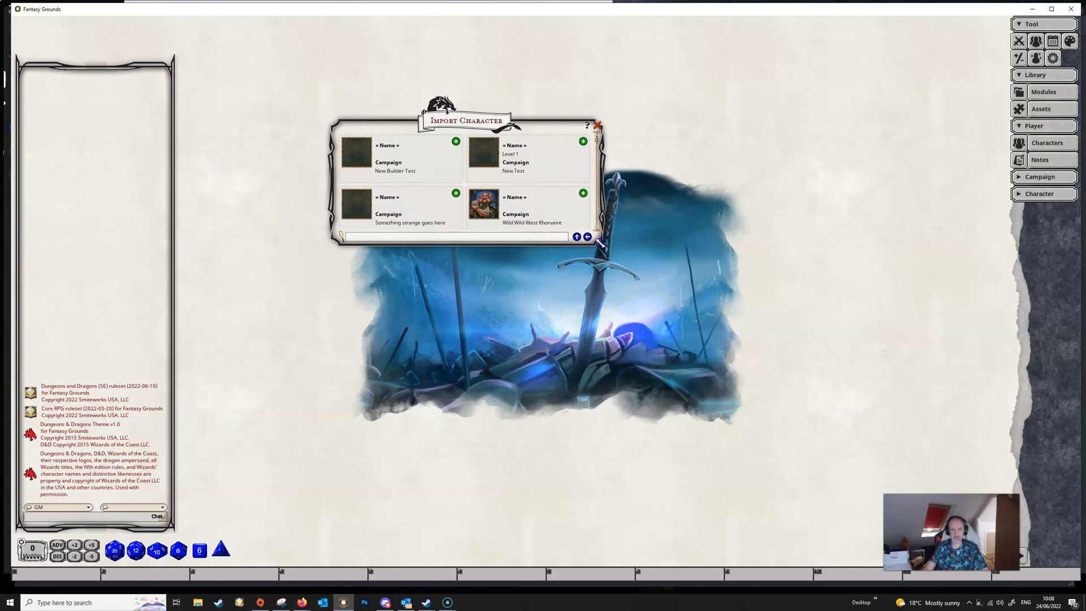
pyautogui.moveTo(600, 242); pyautogui.dragTo(861, 503)
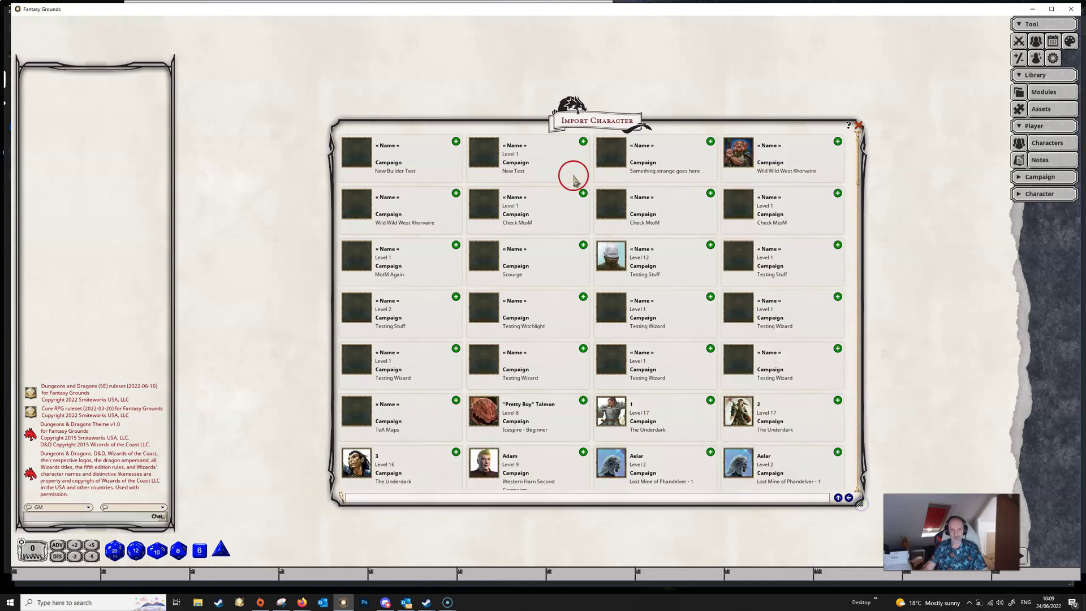
# Look through the characters from other campaigns that are available for import
pyautogui.scroll(-1, 577, 165)
pyautogui.scroll(-6, 599, 161)
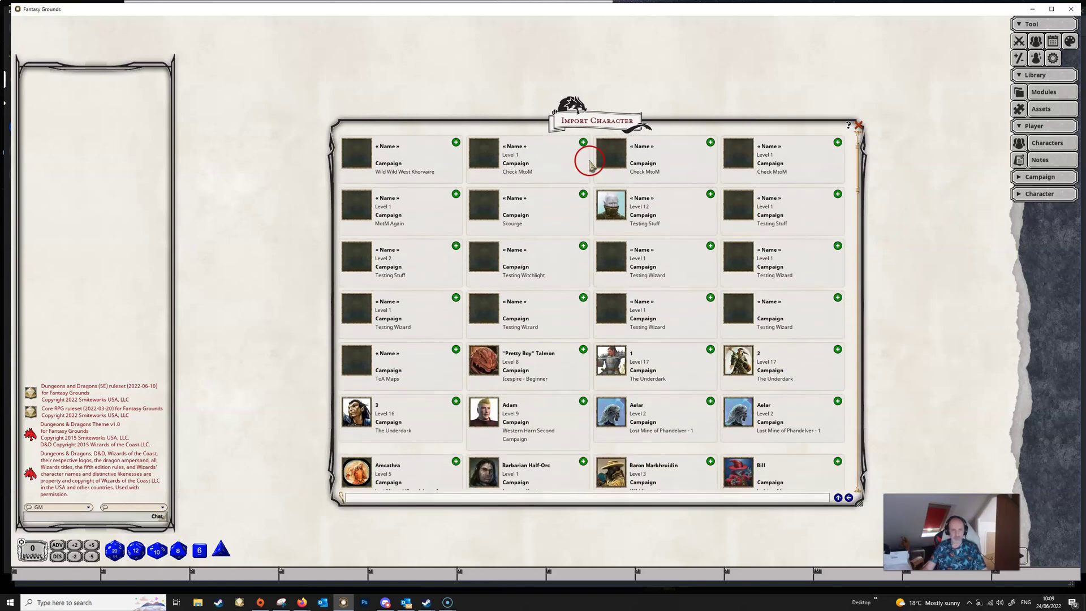
pyautogui.scroll(-7, 565, 188)
pyautogui.scroll(-7, 560, 266)
pyautogui.scroll(-2, 558, 270)
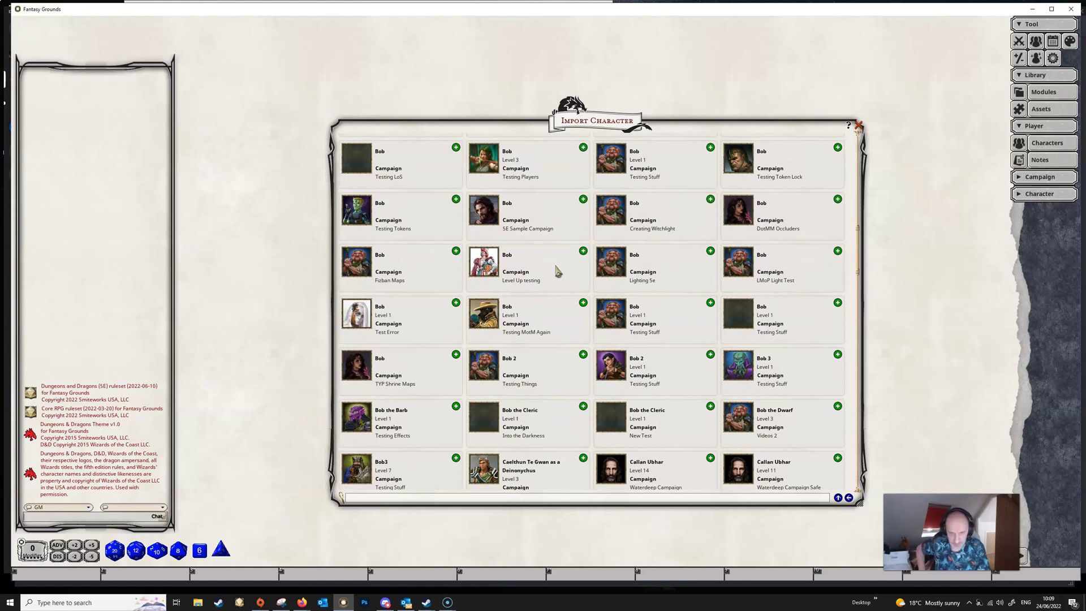
pyautogui.click(536, 267)
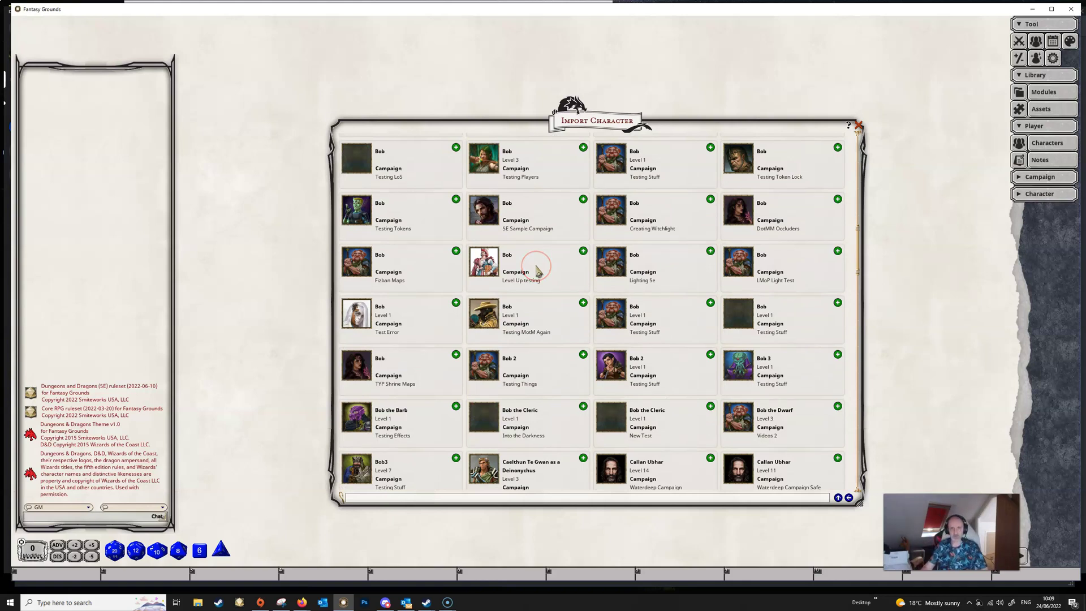
pyautogui.scroll(-2, 542, 280)
pyautogui.scroll(-5, 532, 256)
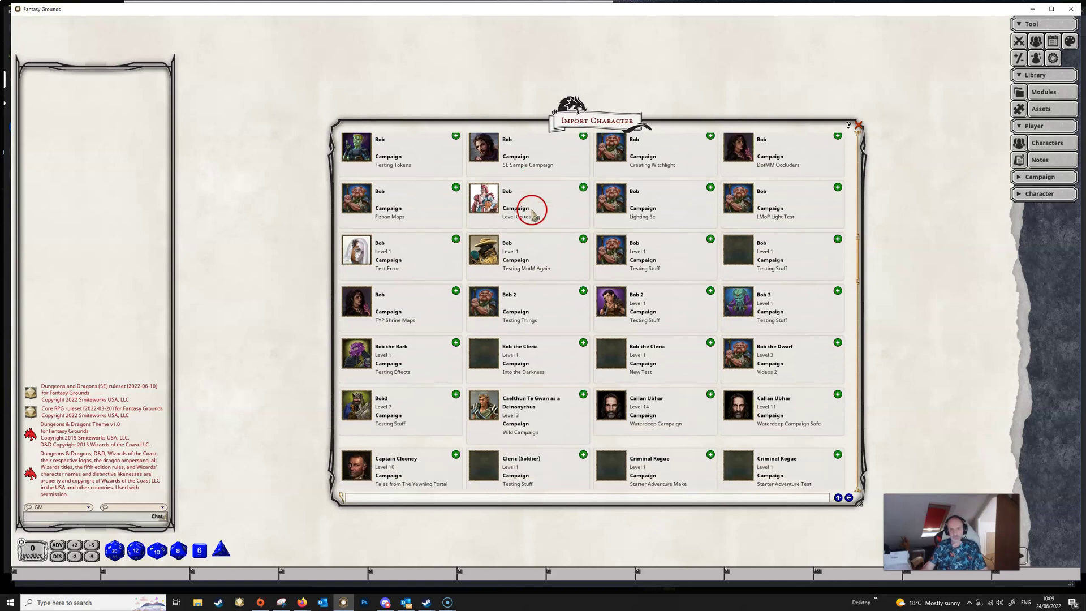
pyautogui.scroll(3, 532, 255)
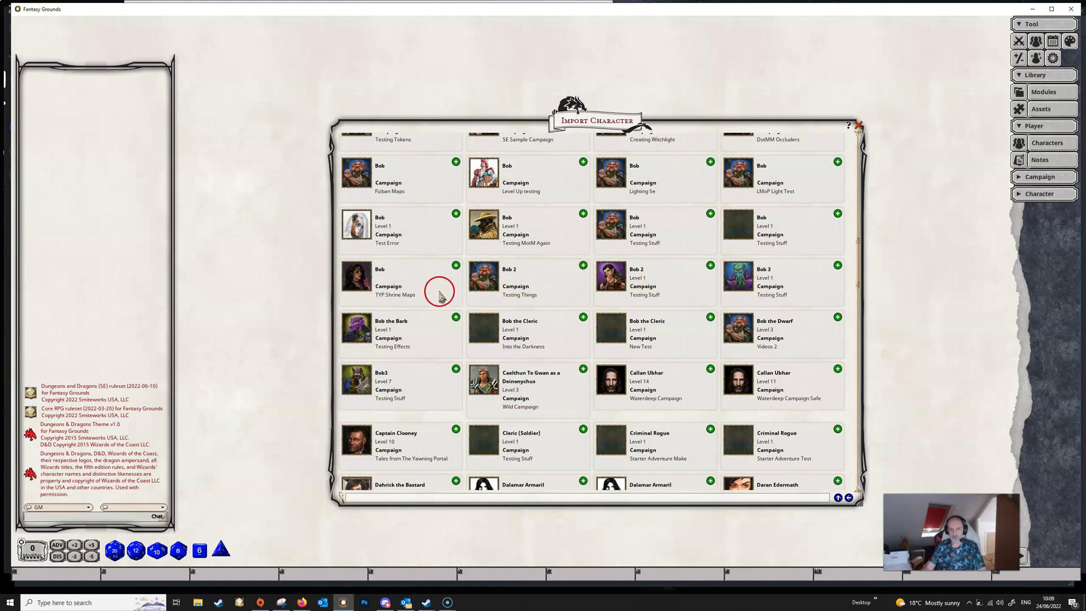
# Filter the importable characters by the name "Bob"
pyautogui.write('Bo')
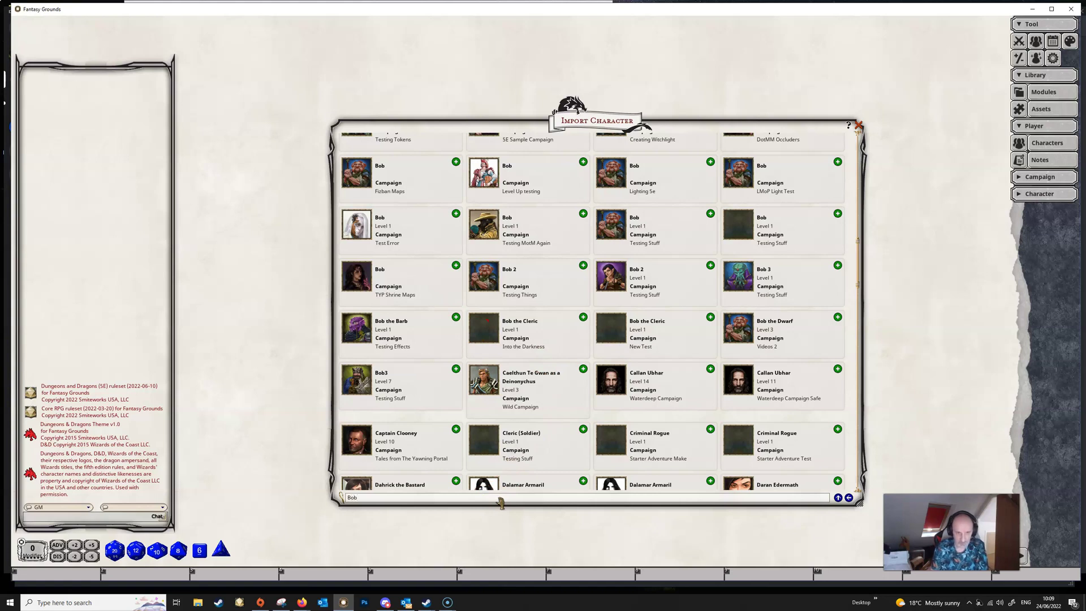
pyautogui.write('b')
pyautogui.click(558, 480)
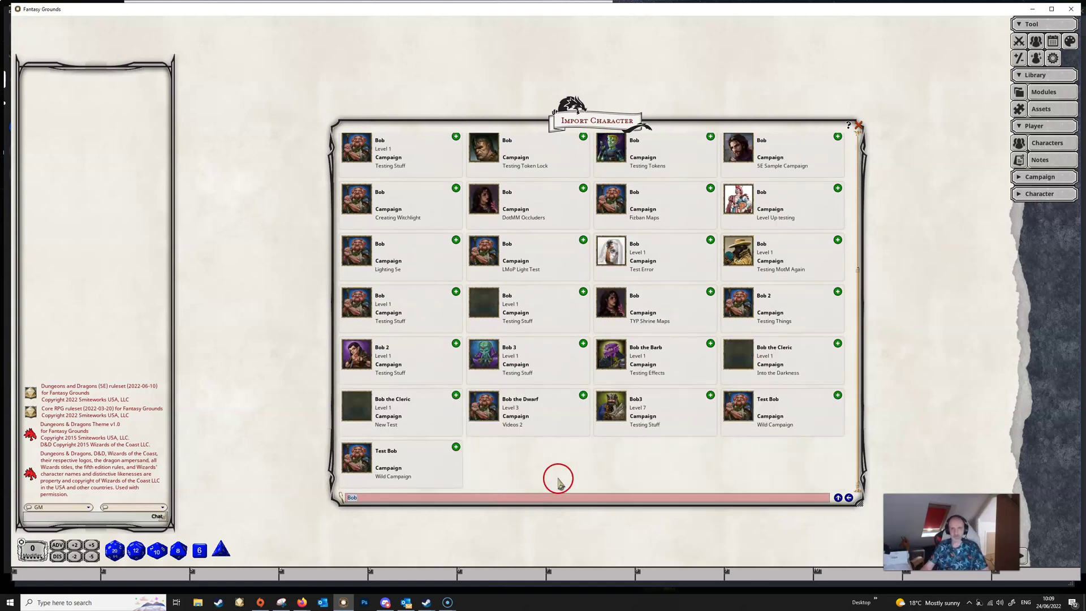
# Import Bob 3 from Testing Stuff and the Bobs from Testing MotM Again and Creating Witchlight, and close the import list
pyautogui.click(583, 344)
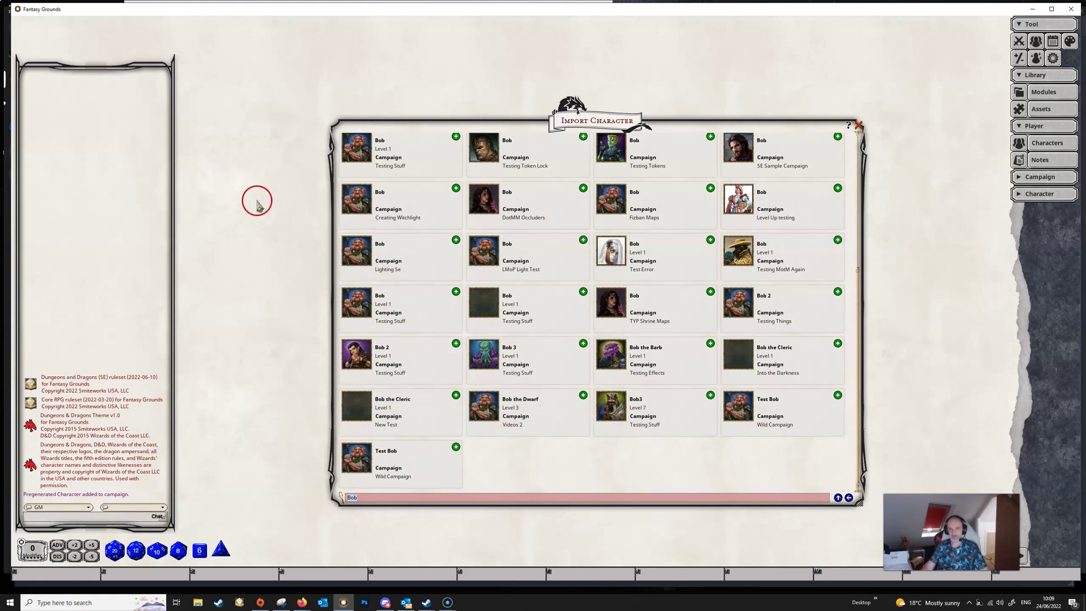
pyautogui.click(837, 241)
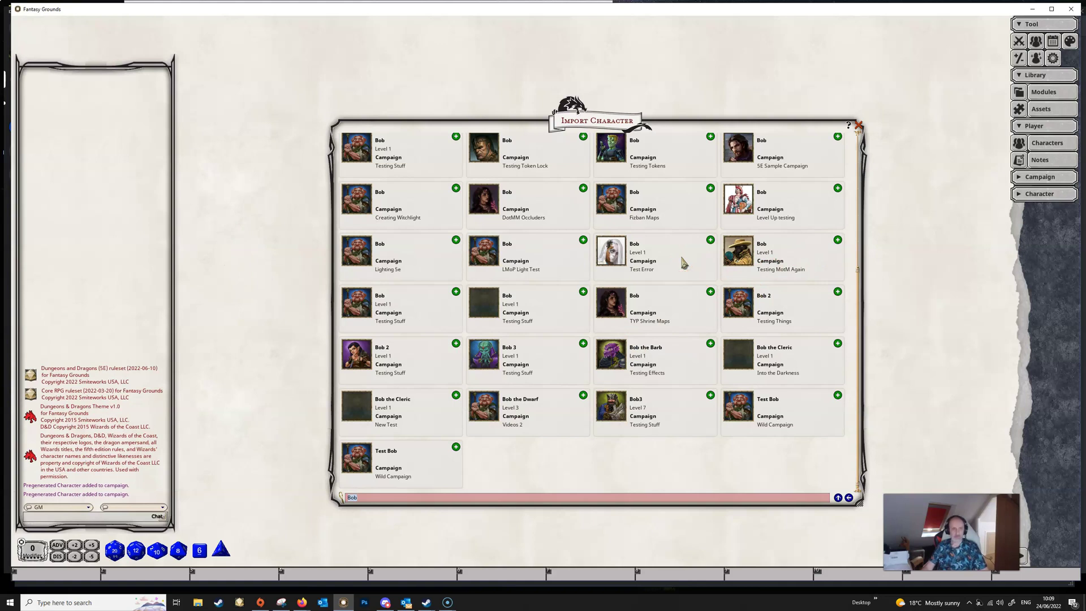
pyautogui.click(455, 189)
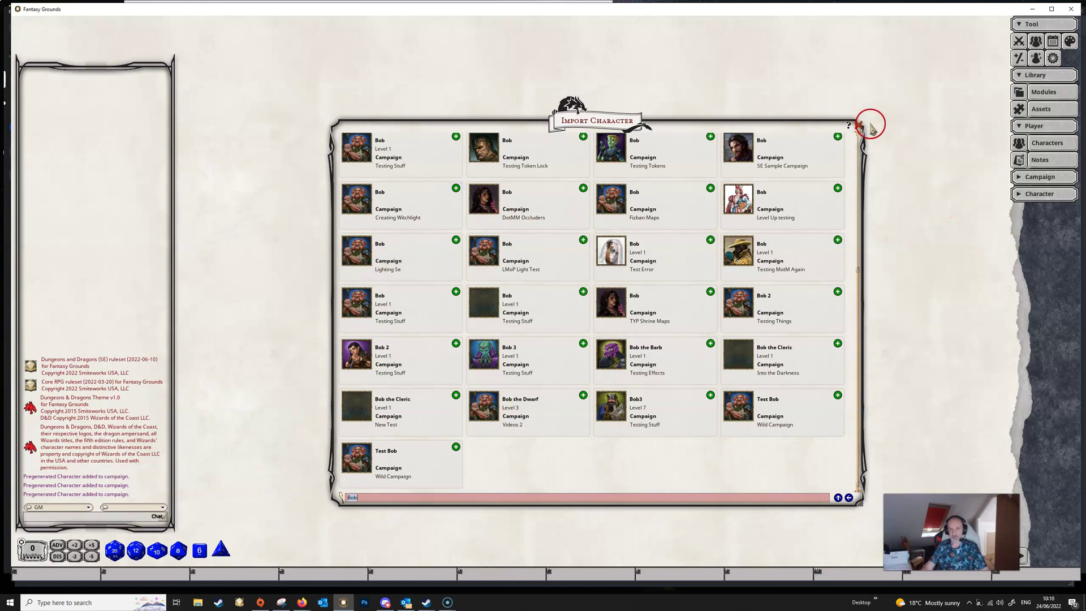
pyautogui.click(860, 125)
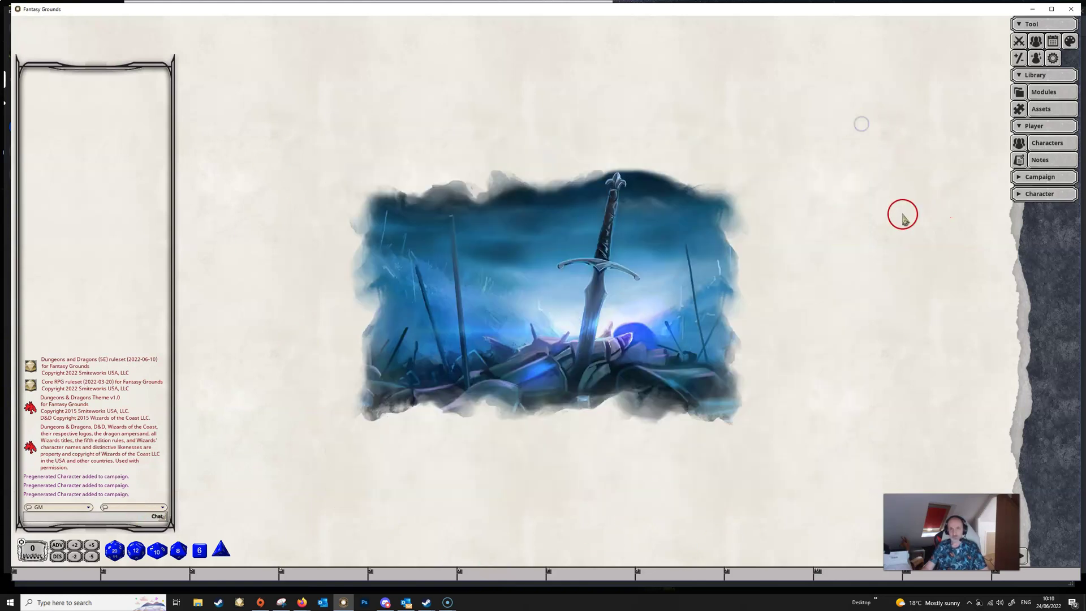
# Open the campaign's character selection, place it above the centre artwork and turn on its edit mode
pyautogui.click(1044, 145)
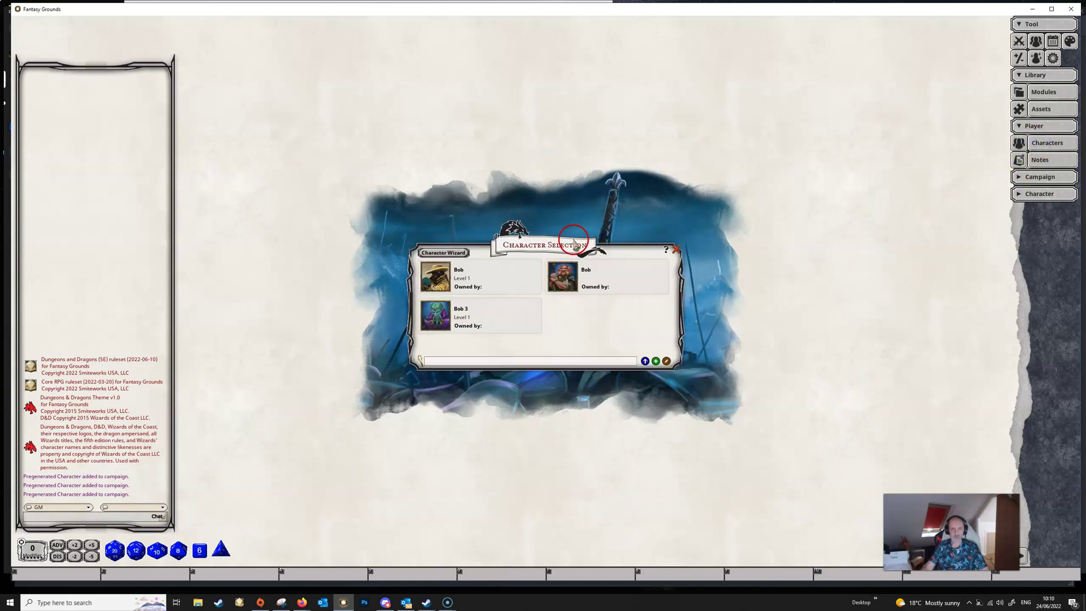
pyautogui.moveTo(574, 243); pyautogui.dragTo(564, 125)
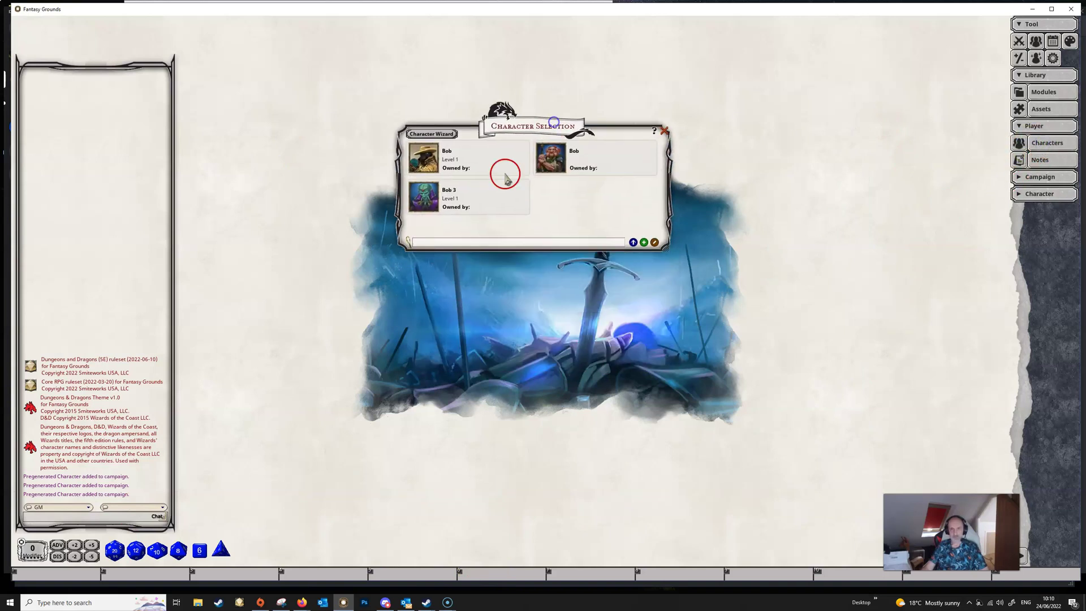
pyautogui.click(654, 243)
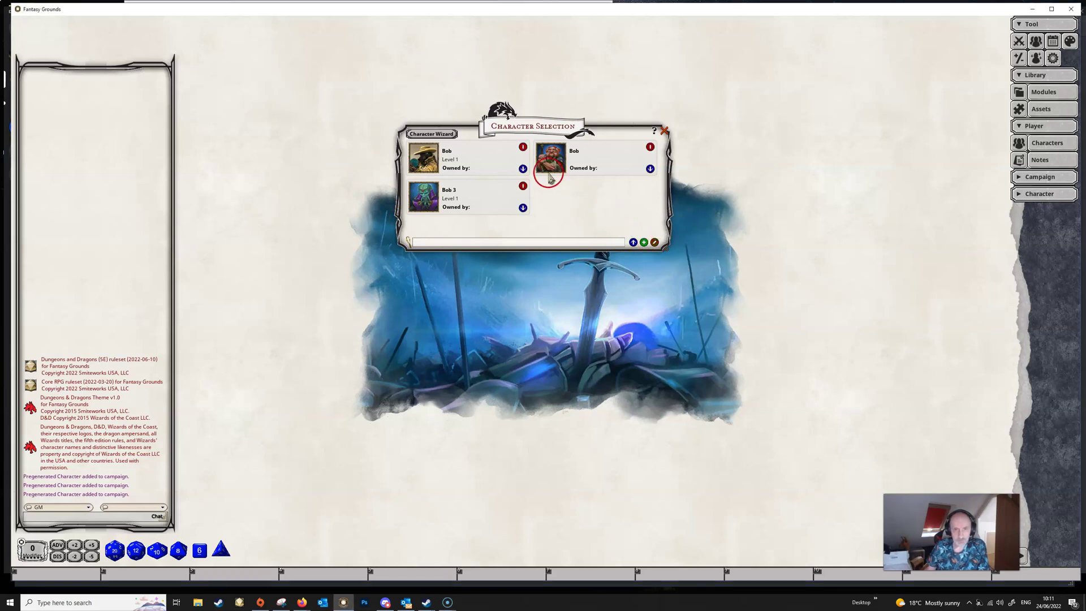
# Export the level 1 Bob with the hat portrait to the Downloads folder as Bob.xml
pyautogui.click(521, 169)
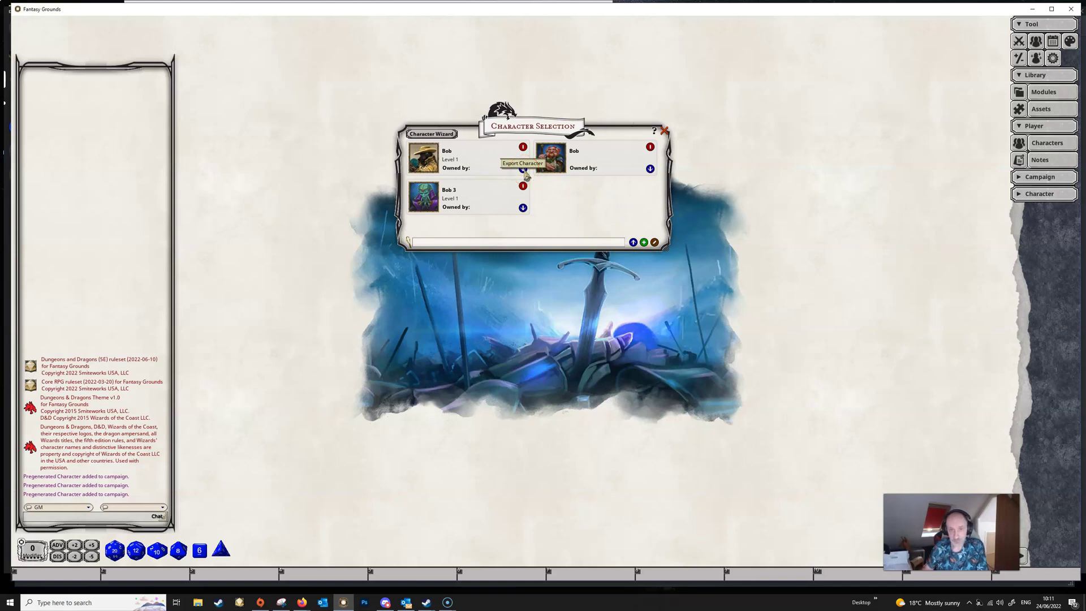
pyautogui.click(527, 176)
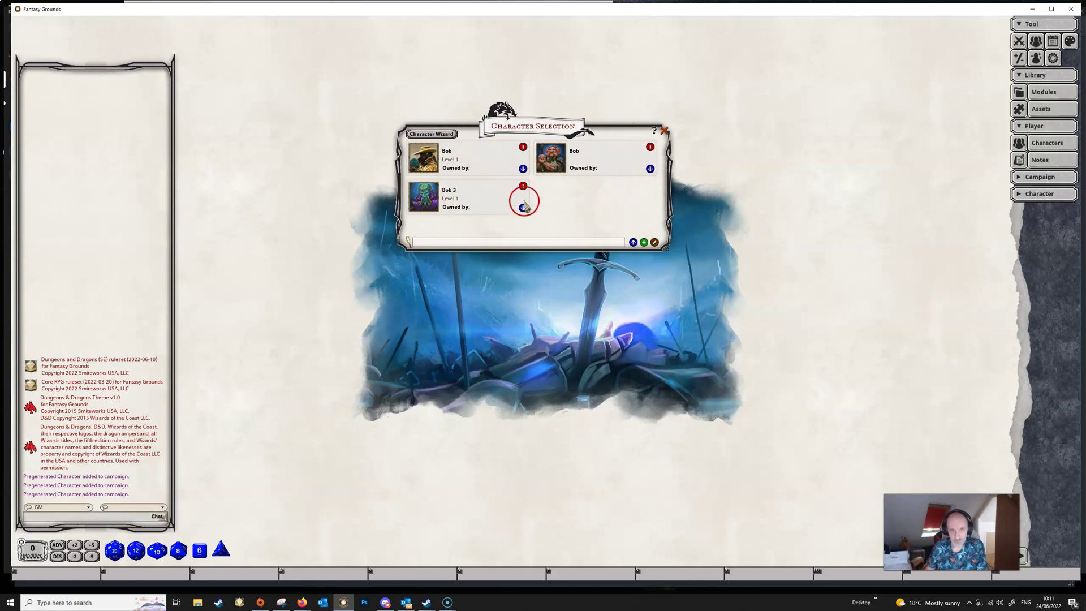
pyautogui.click(522, 169)
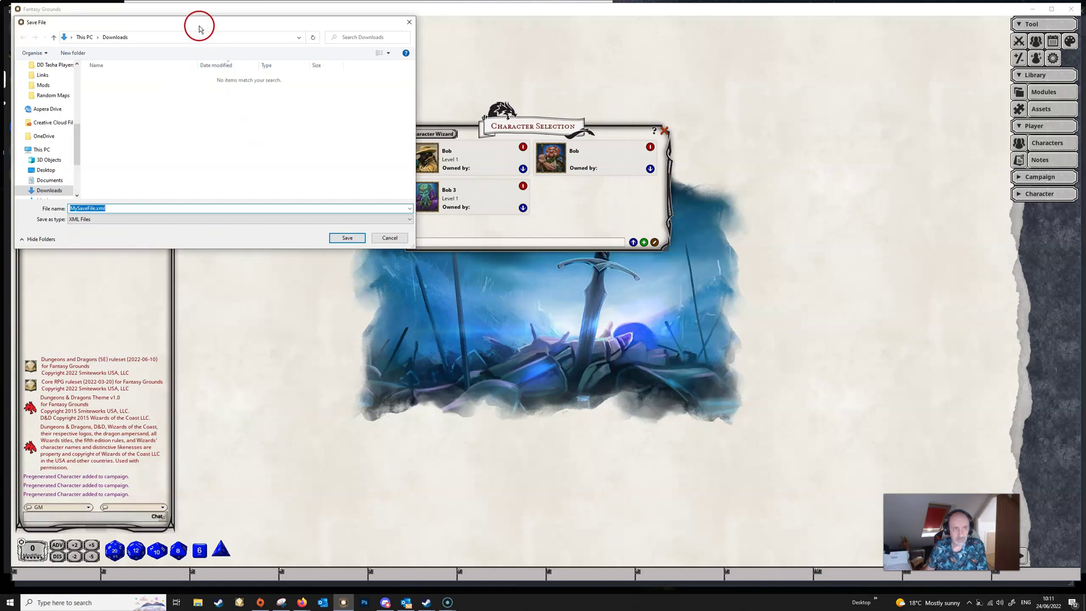
pyautogui.moveTo(197, 17); pyautogui.dragTo(348, 53)
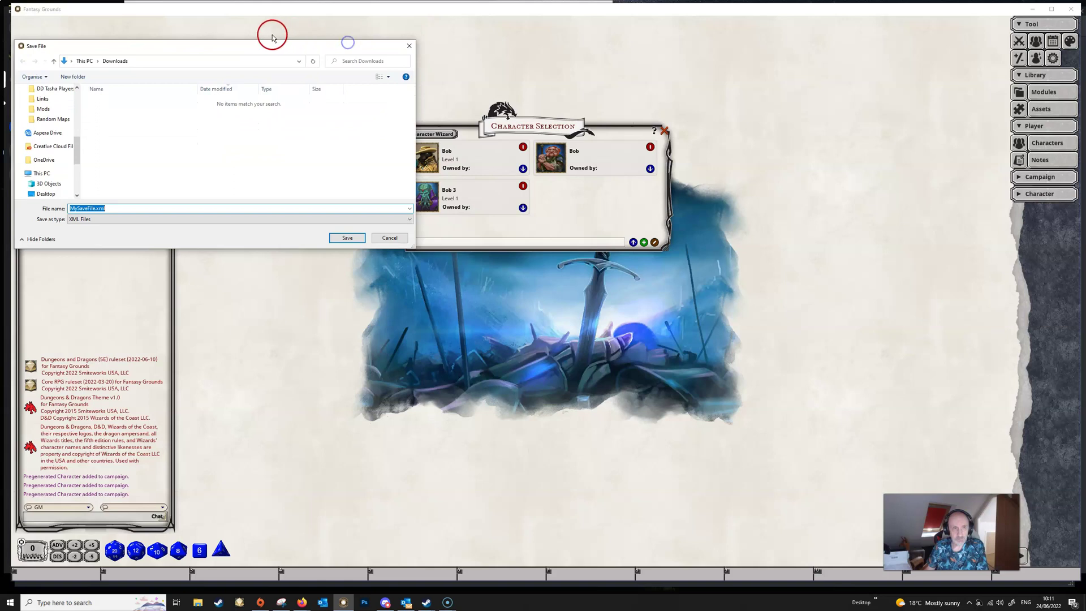
pyautogui.moveTo(268, 38); pyautogui.dragTo(526, 280)
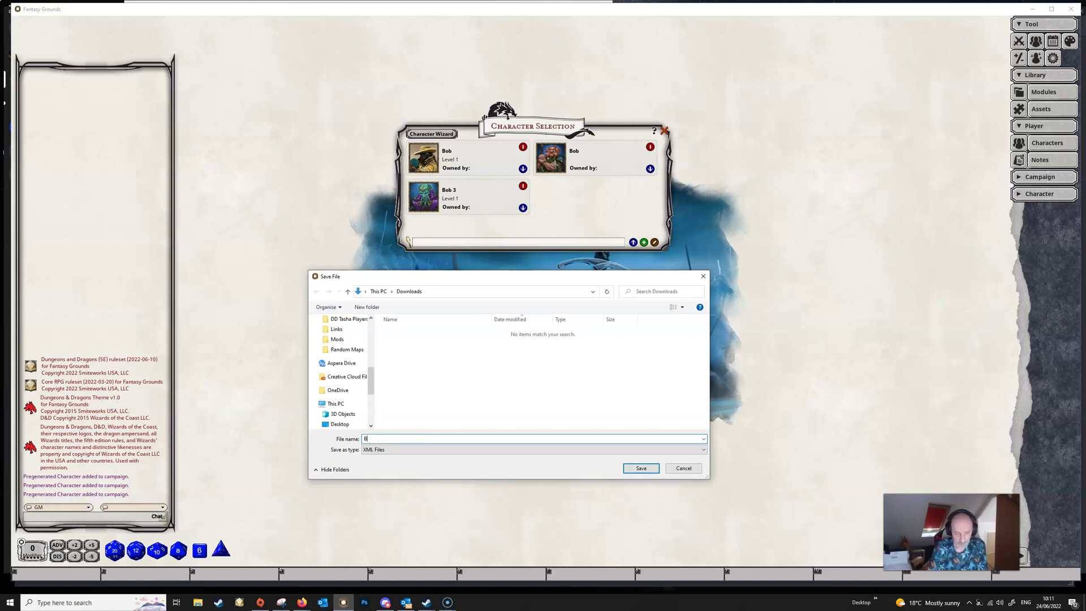
pyautogui.click(640, 469)
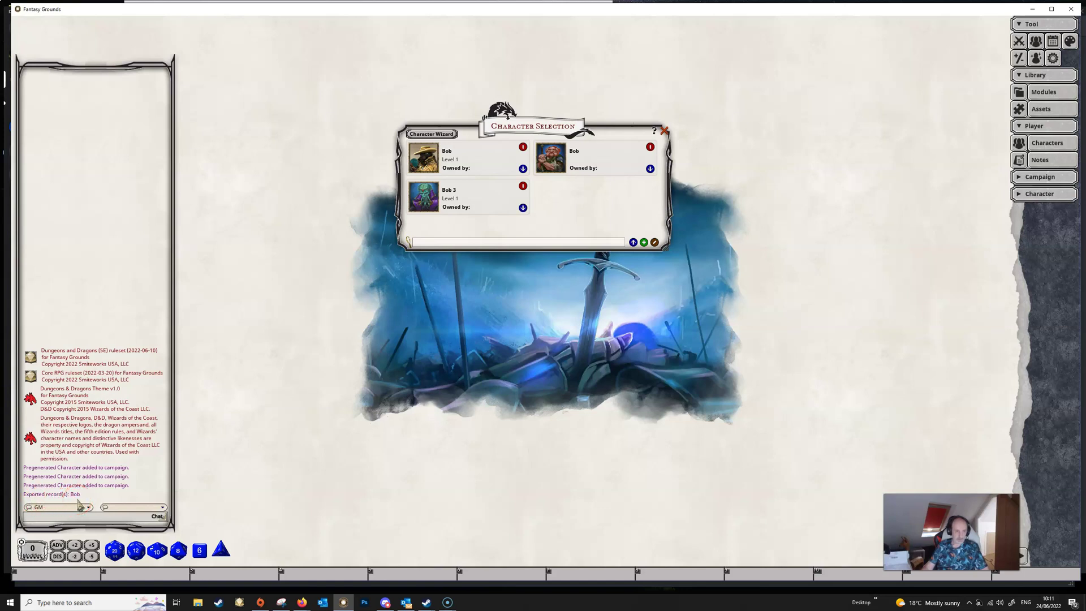
# Switch to File Explorer to check the Downloads folder for the exported character file, and move its window away
pyautogui.click(17, 598)
pyautogui.click(197, 602)
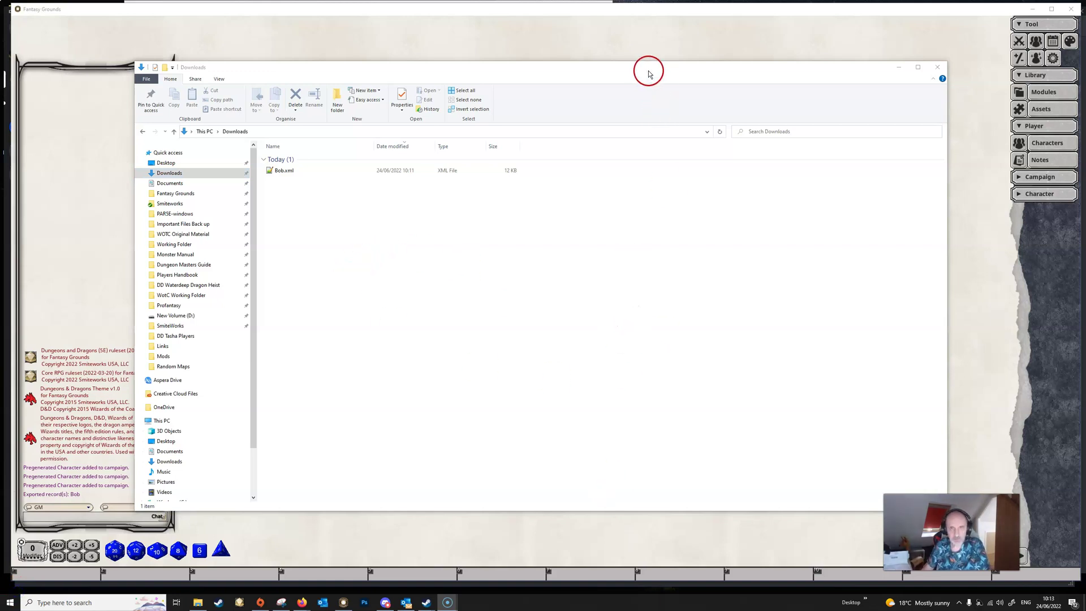
pyautogui.moveTo(659, 69); pyautogui.dragTo(0, 48)
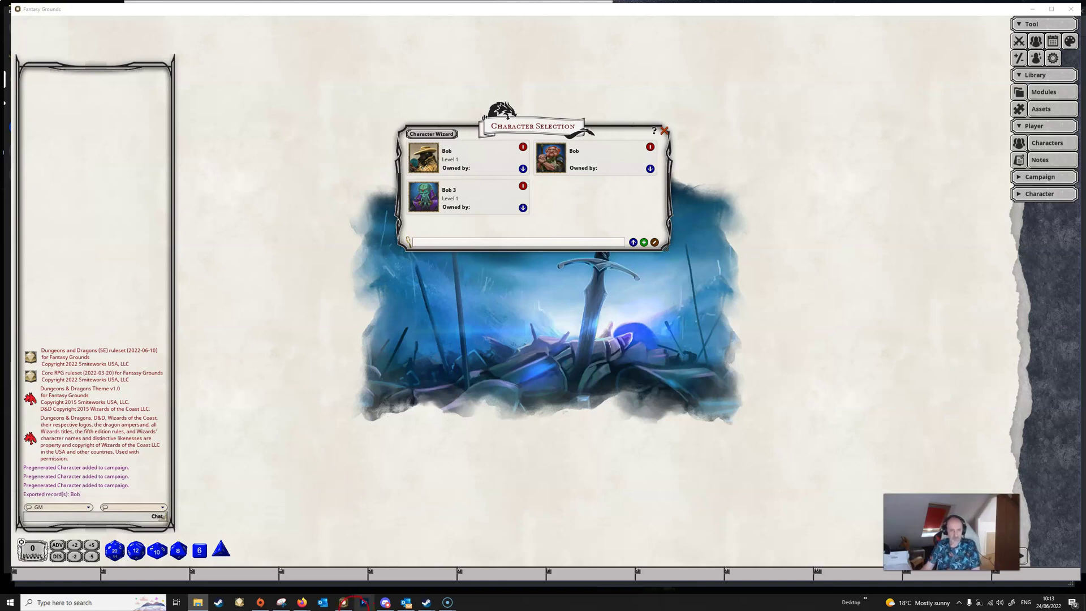
# Launch a second instance of Fantasy Grounds and align its player window over the GM window
pyautogui.rightClick(346, 603)
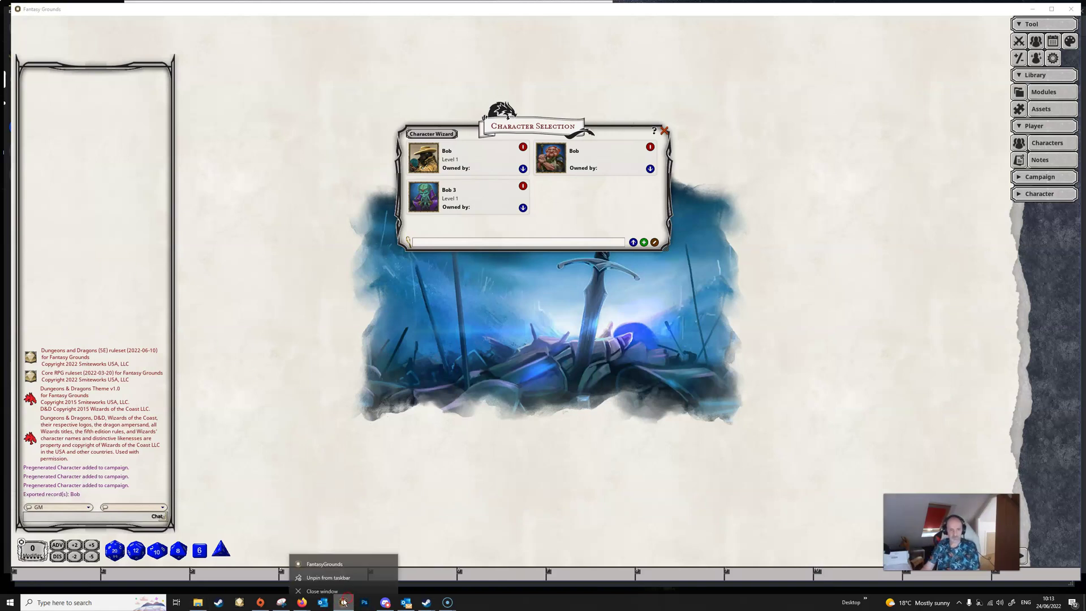
pyautogui.click(325, 558)
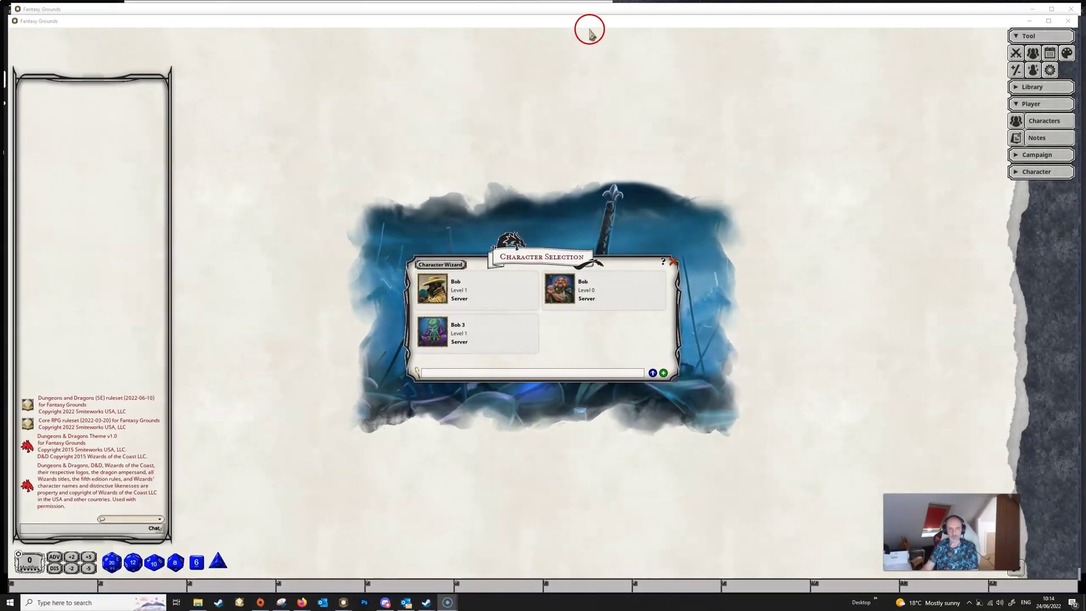
pyautogui.moveTo(585, 24); pyautogui.dragTo(588, 9)
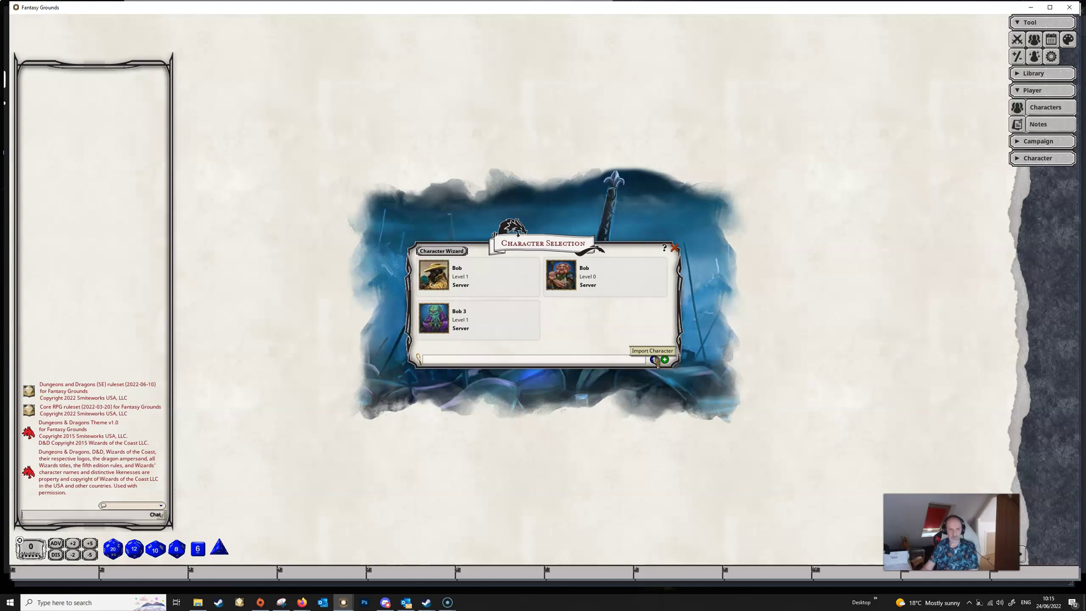
# Open the Import Character list in the player instance, enlarge its window and look through the available characters
pyautogui.click(656, 361)
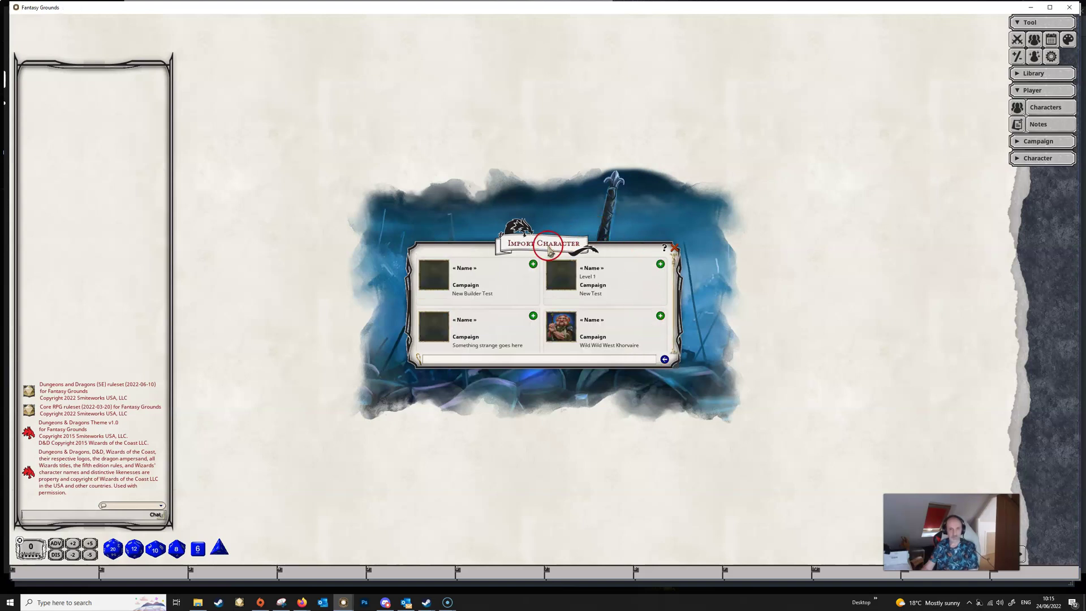
pyautogui.moveTo(550, 249); pyautogui.dragTo(425, 96)
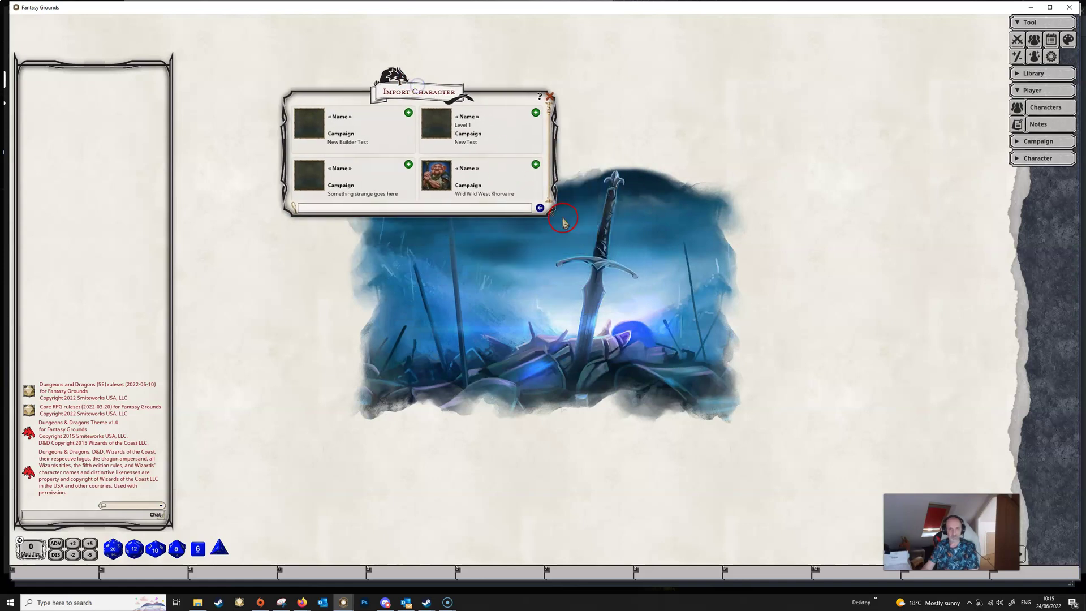
pyautogui.moveTo(550, 213); pyautogui.dragTo(854, 473)
pyautogui.click(629, 279)
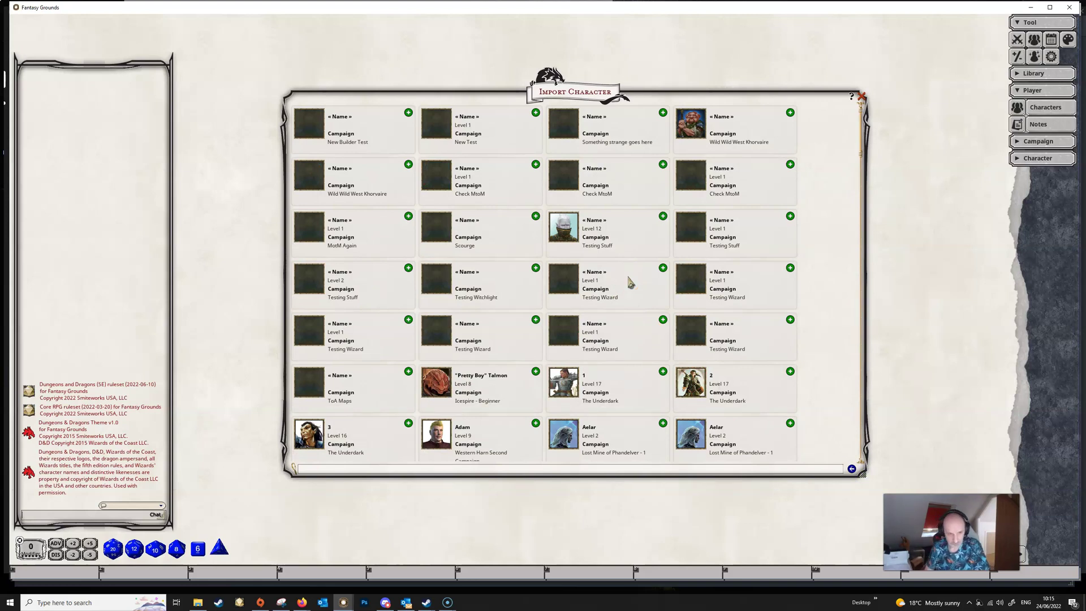
pyautogui.scroll(-4, 622, 286)
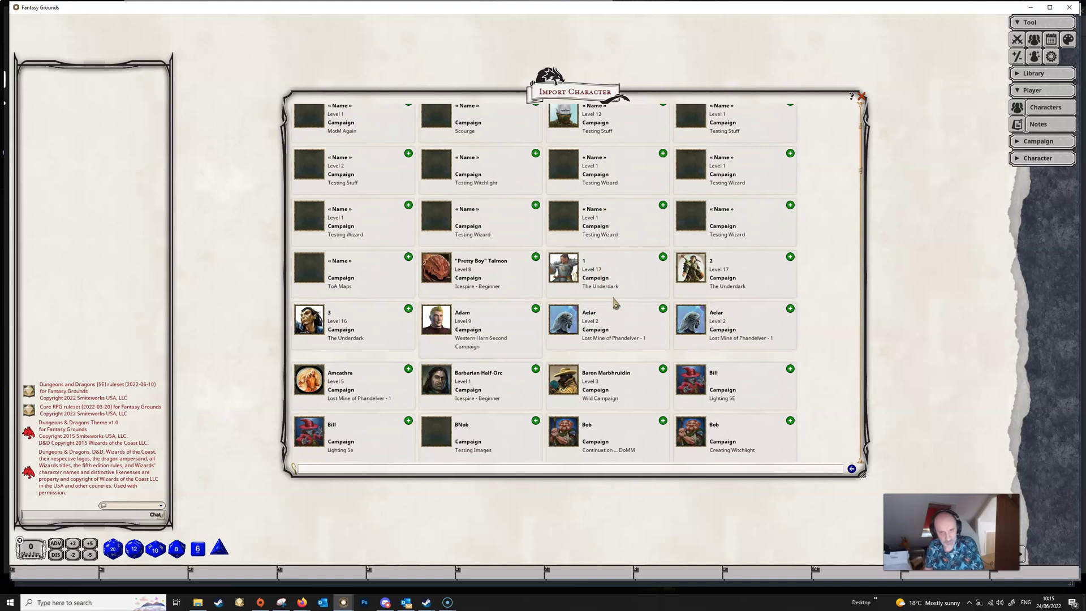
pyautogui.scroll(-1, 615, 303)
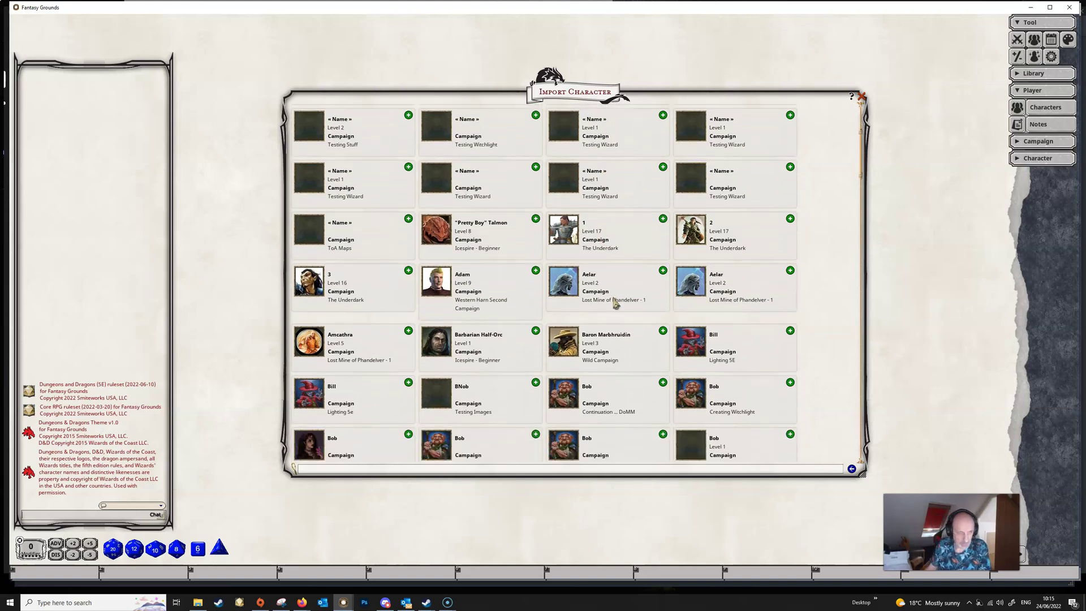
pyautogui.scroll(-1, 615, 303)
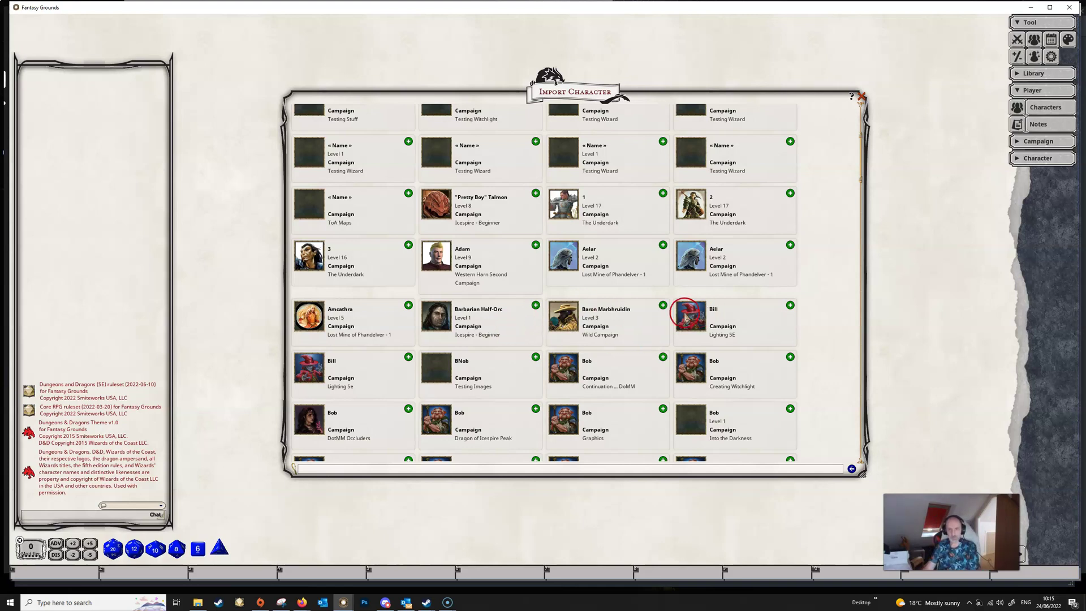
# Import Bill from the Lighting 5E campaign, then reposition the character sheet and realign the player window over the GM window
pyautogui.click(790, 307)
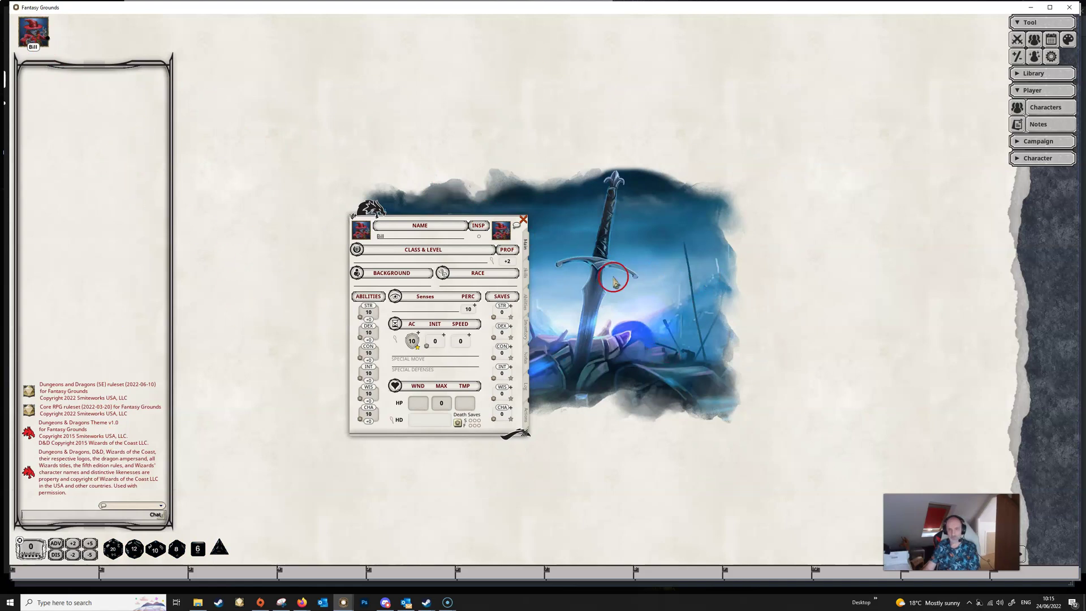
pyautogui.moveTo(454, 222); pyautogui.dragTo(408, 120)
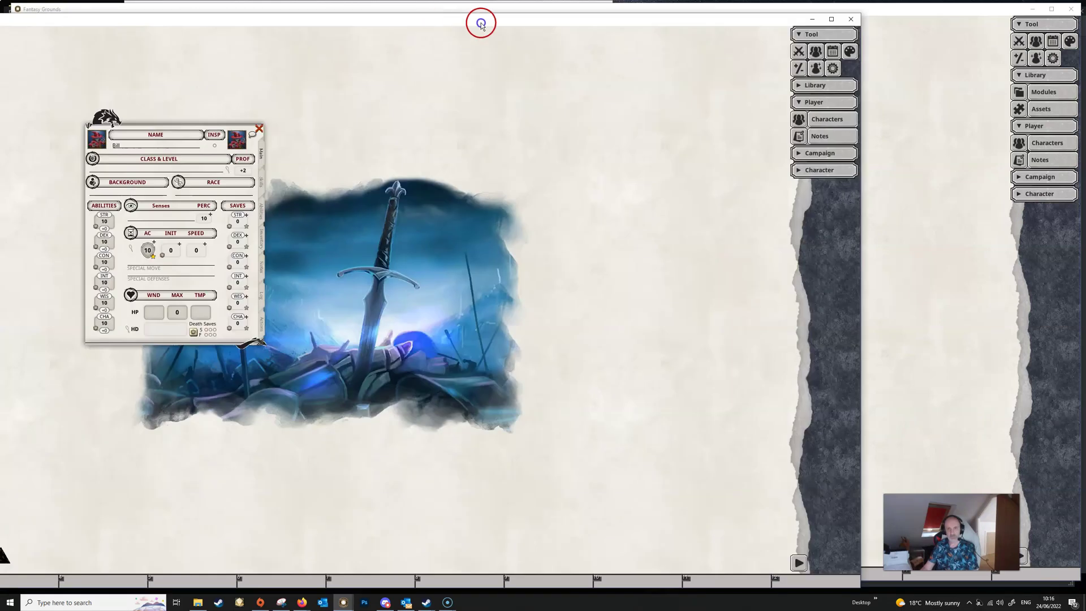
pyautogui.moveTo(479, 19); pyautogui.dragTo(676, 13)
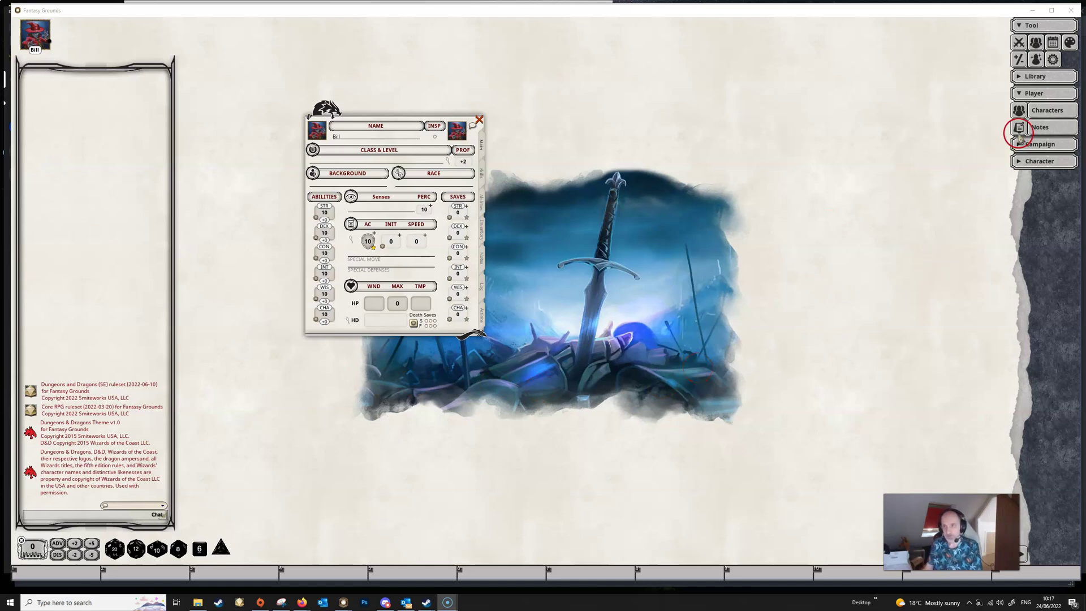
# Reopen the Import Character list in the player instance to check its import options
pyautogui.click(1039, 110)
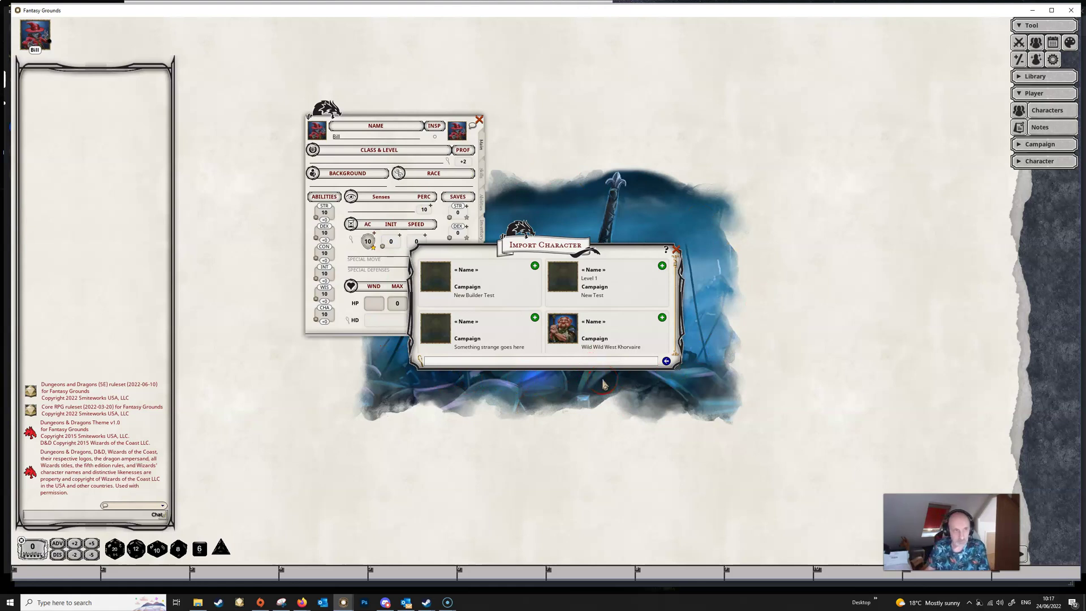
pyautogui.click(401, 433)
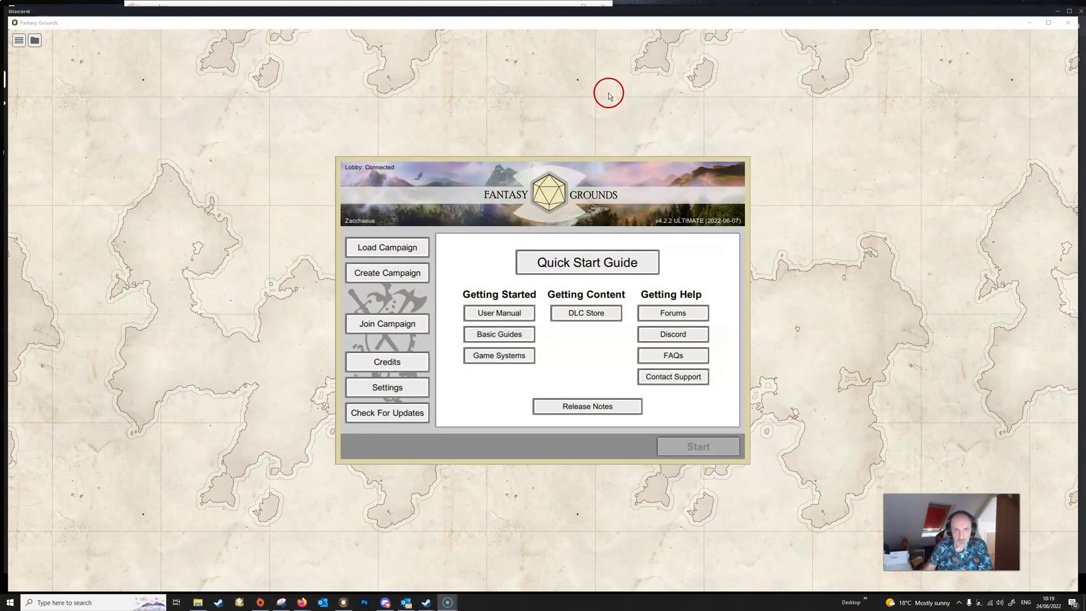
# Realign the launcher window and set up a new campaign named Manage Characters
pyautogui.moveTo(590, 24); pyautogui.dragTo(595, 13)
pyautogui.click(396, 268)
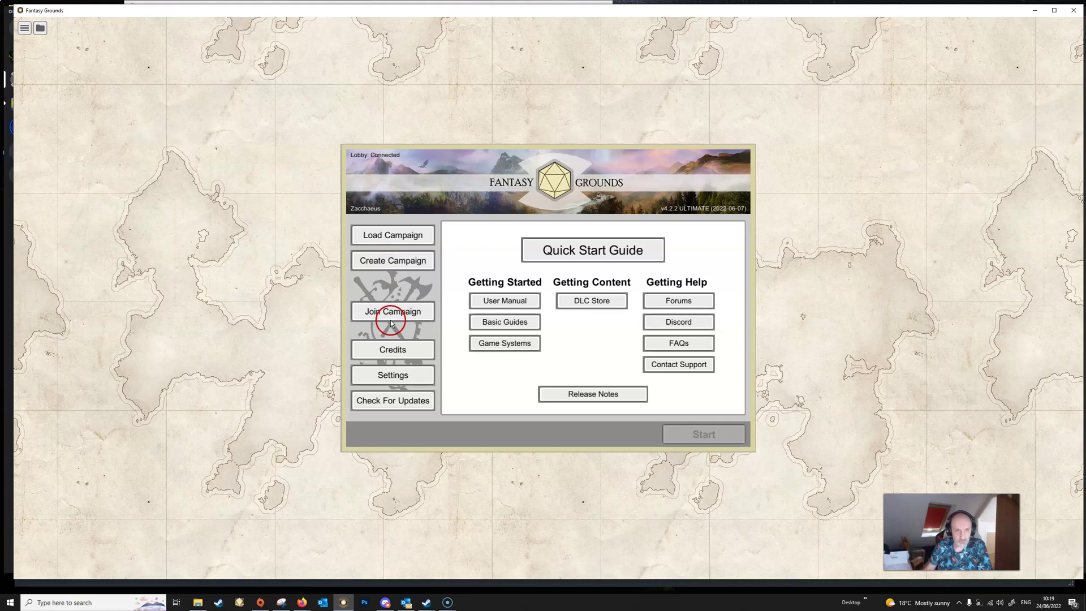
pyautogui.click(382, 262)
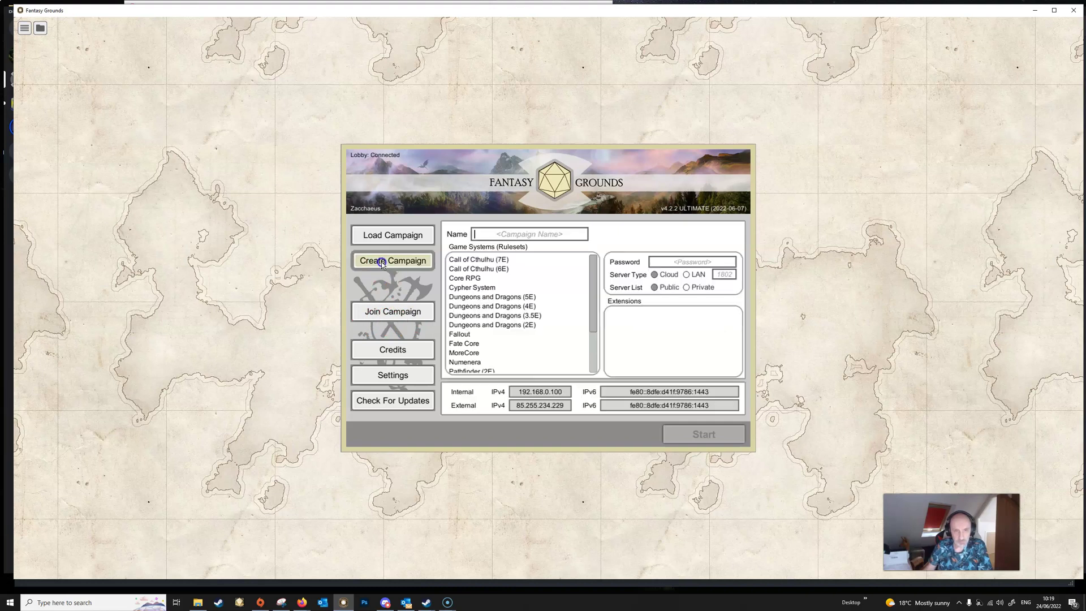
pyautogui.click(481, 237)
pyautogui.write('Mana')
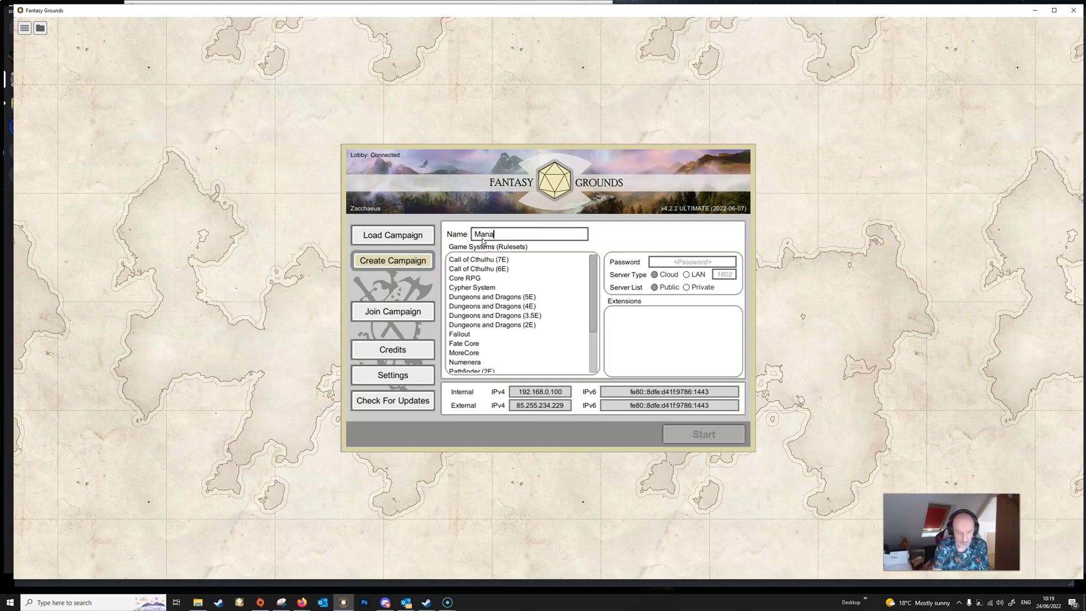
pyautogui.write('ge Char')
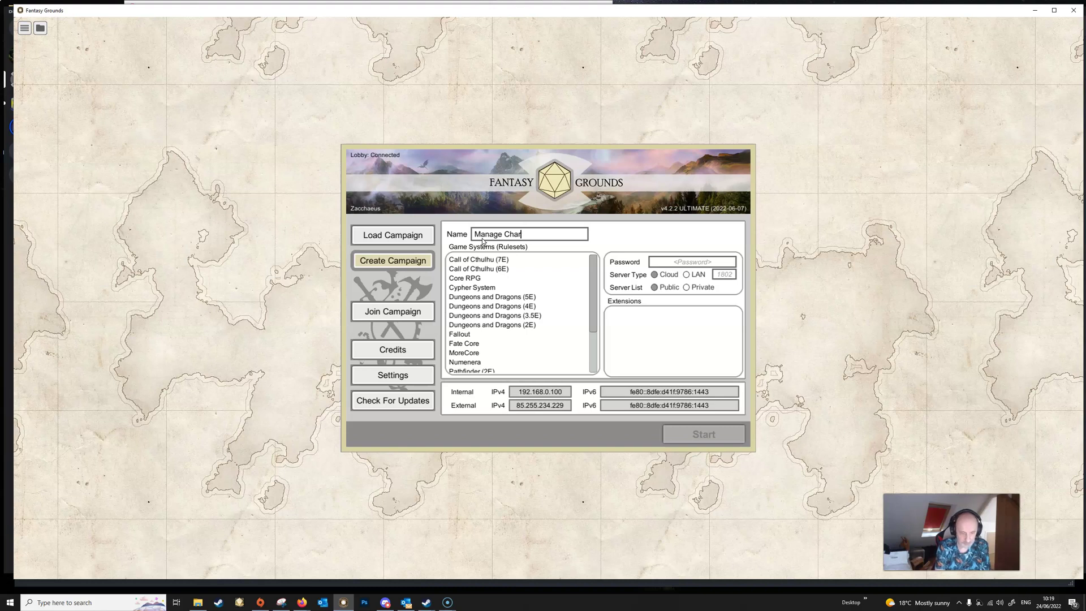
pyautogui.write('acters')
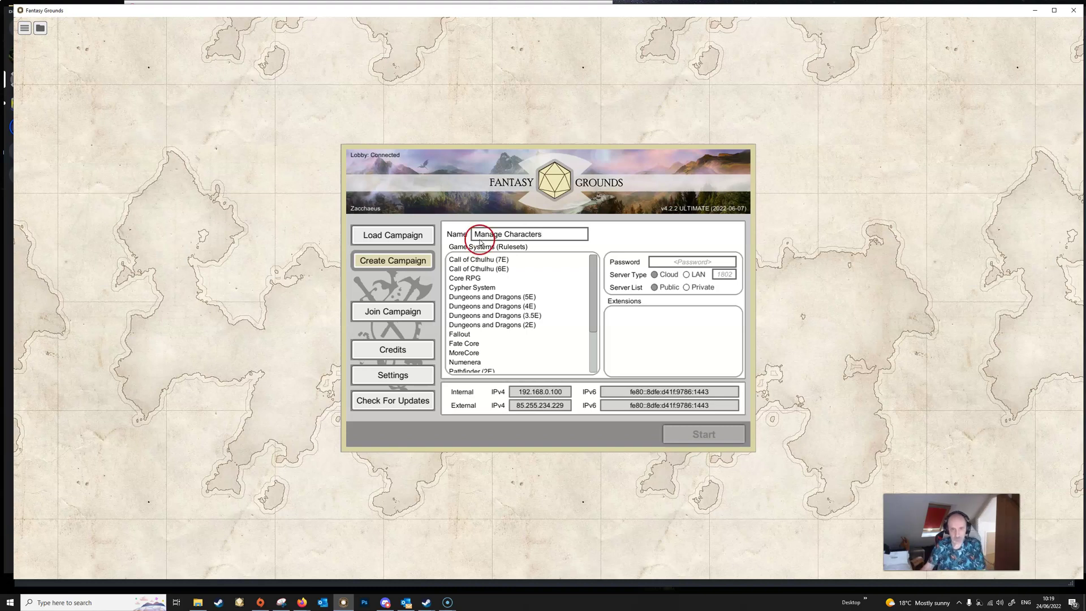
pyautogui.click(399, 316)
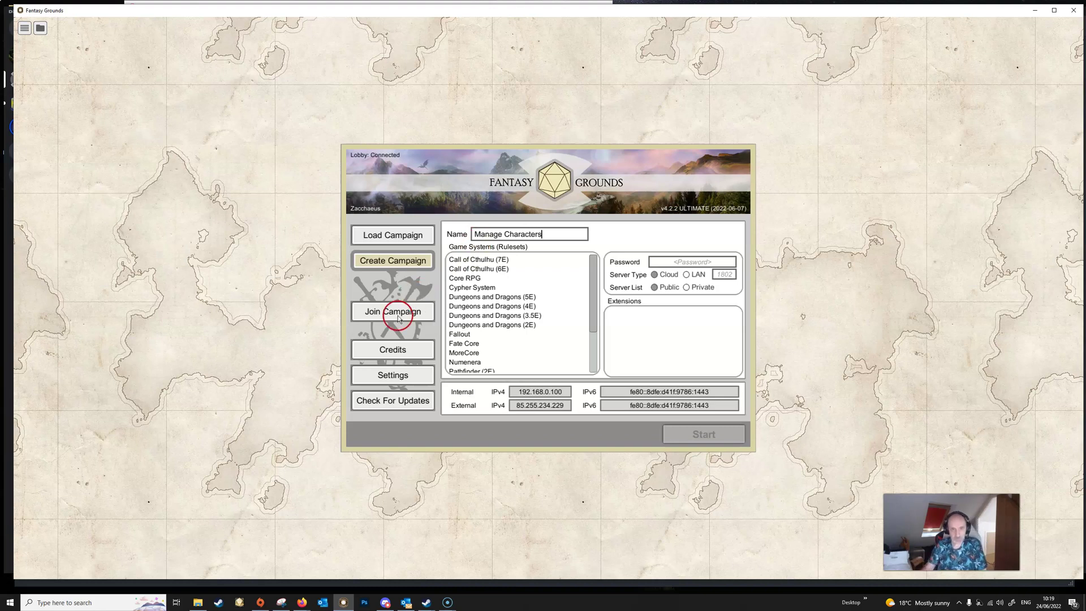
# Start the campaign with the Dungeons and Dragons (5E) ruleset and the Theme: D&D - Official extension
pyautogui.click(494, 298)
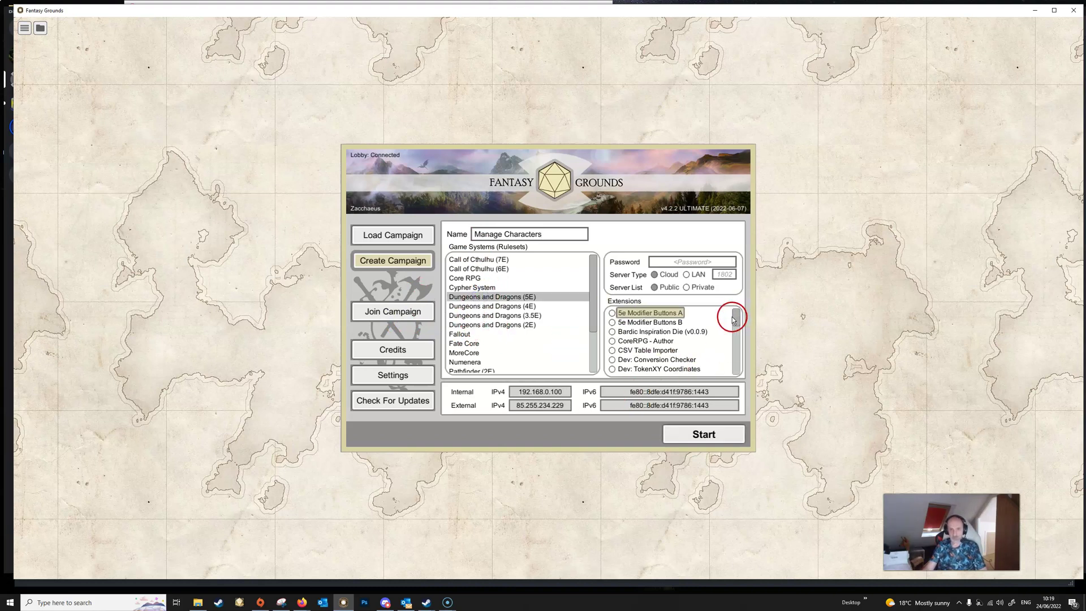
pyautogui.moveTo(735, 320); pyautogui.dragTo(732, 347)
pyautogui.click(611, 361)
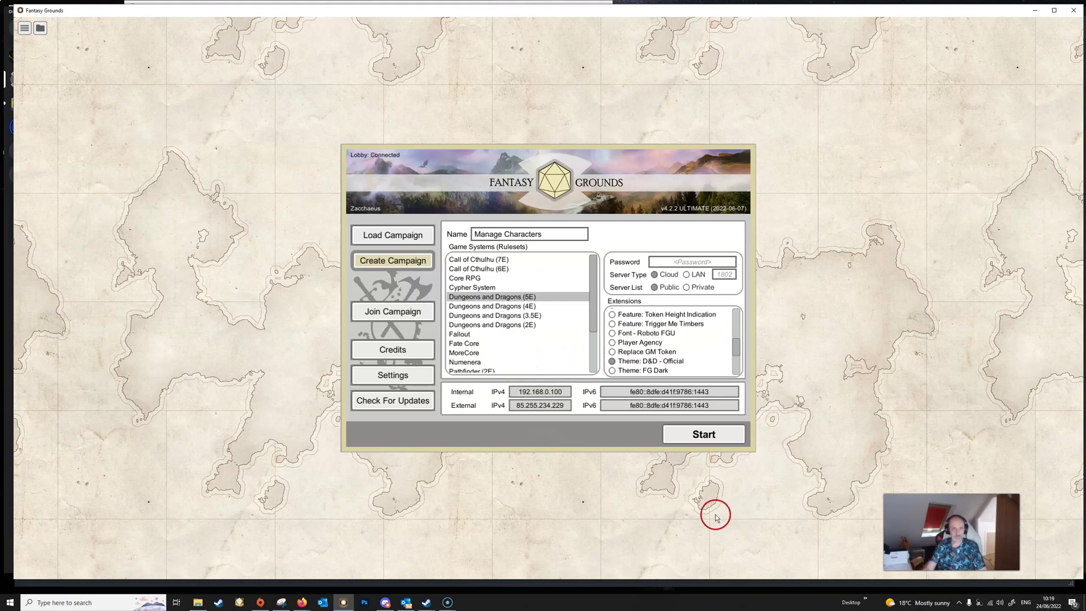
pyautogui.click(712, 439)
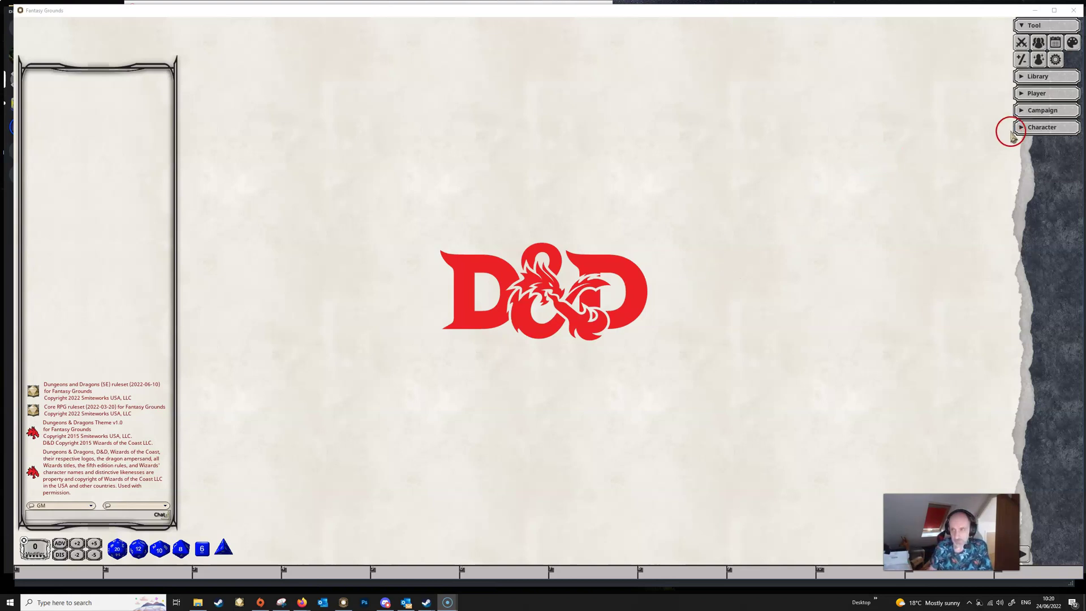
# Open the Import Character list from the campaign's character selection, then enlarge and reposition its window
pyautogui.click(1034, 94)
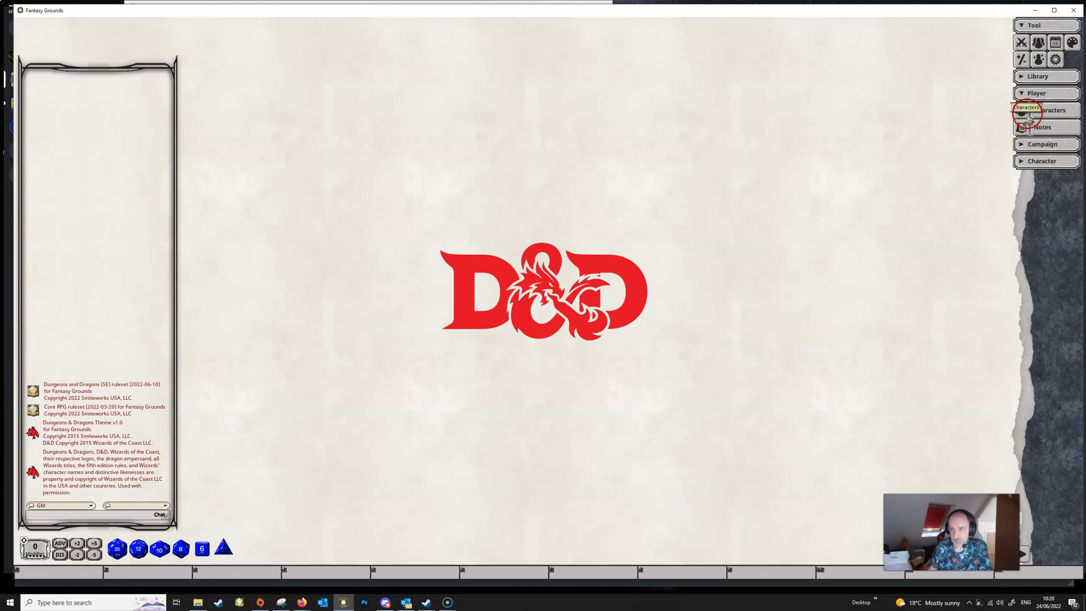
pyautogui.click(1045, 113)
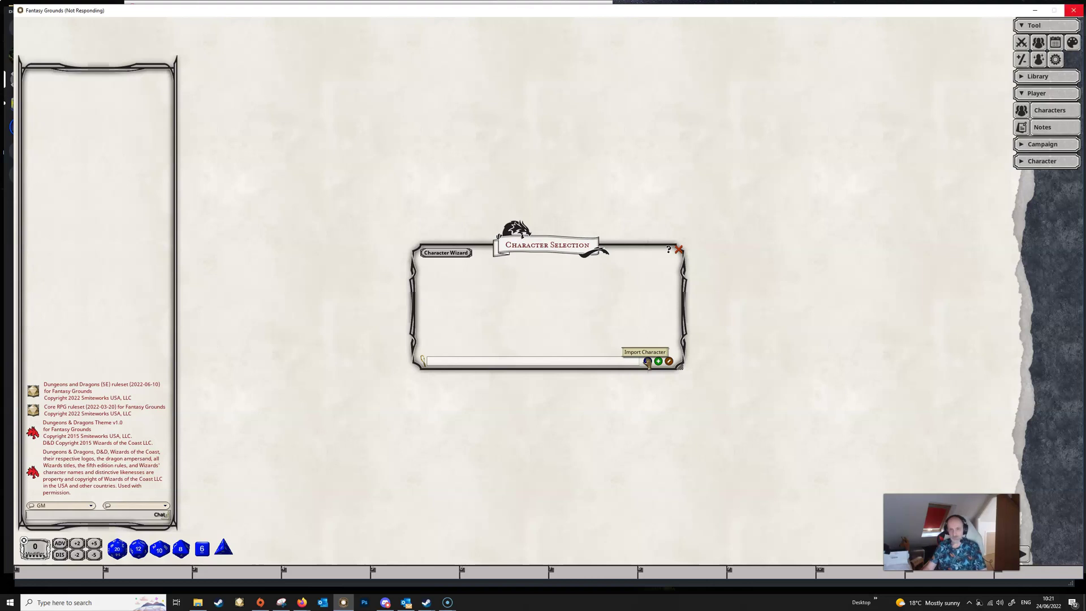
pyautogui.click(648, 361)
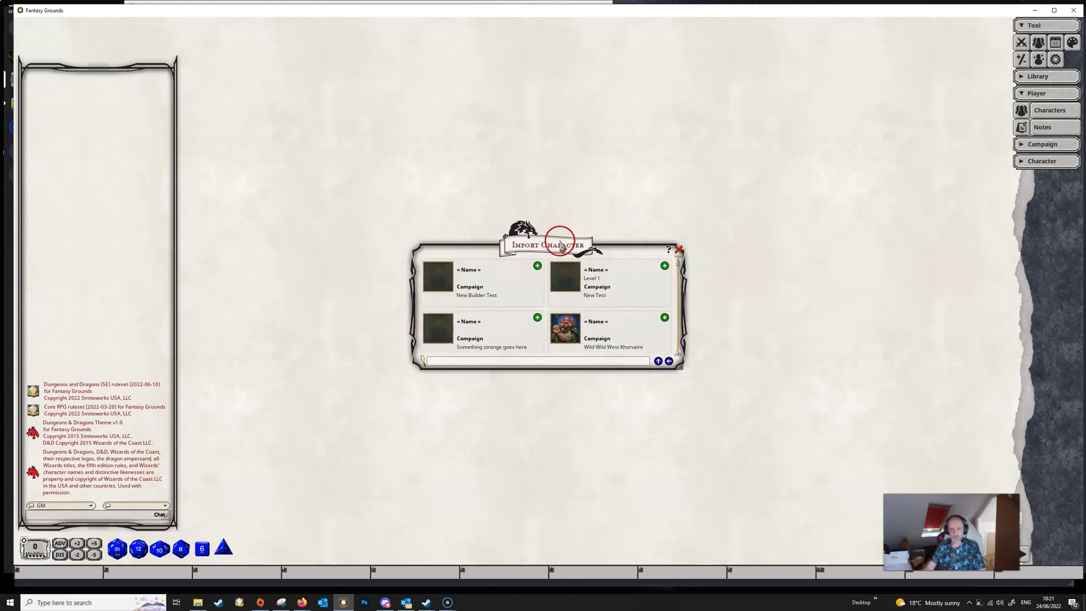
pyautogui.moveTo(563, 242); pyautogui.dragTo(483, 144)
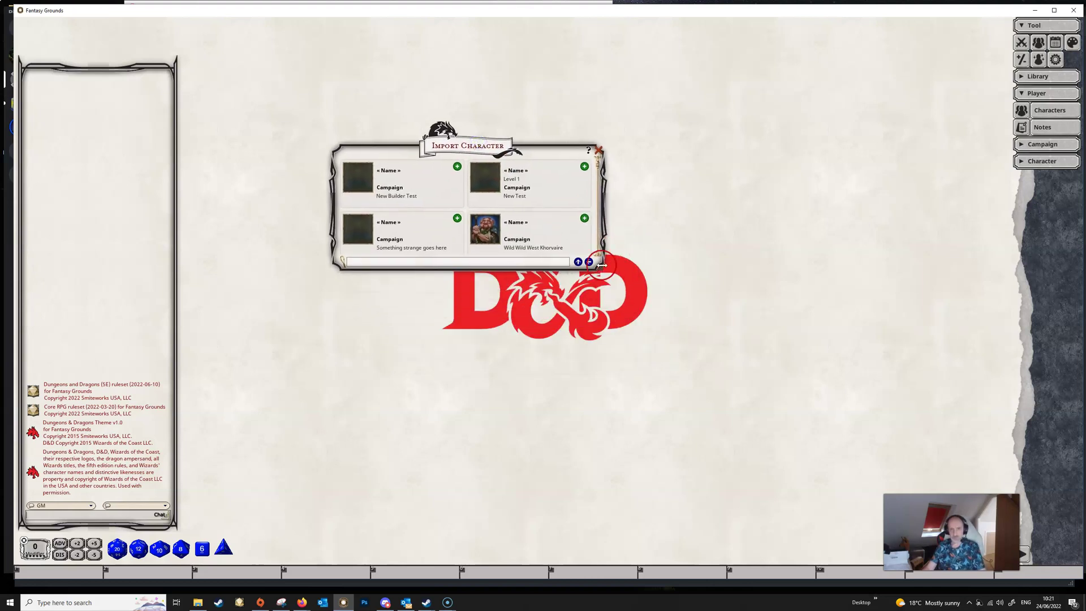
pyautogui.moveTo(602, 265); pyautogui.dragTo(826, 489)
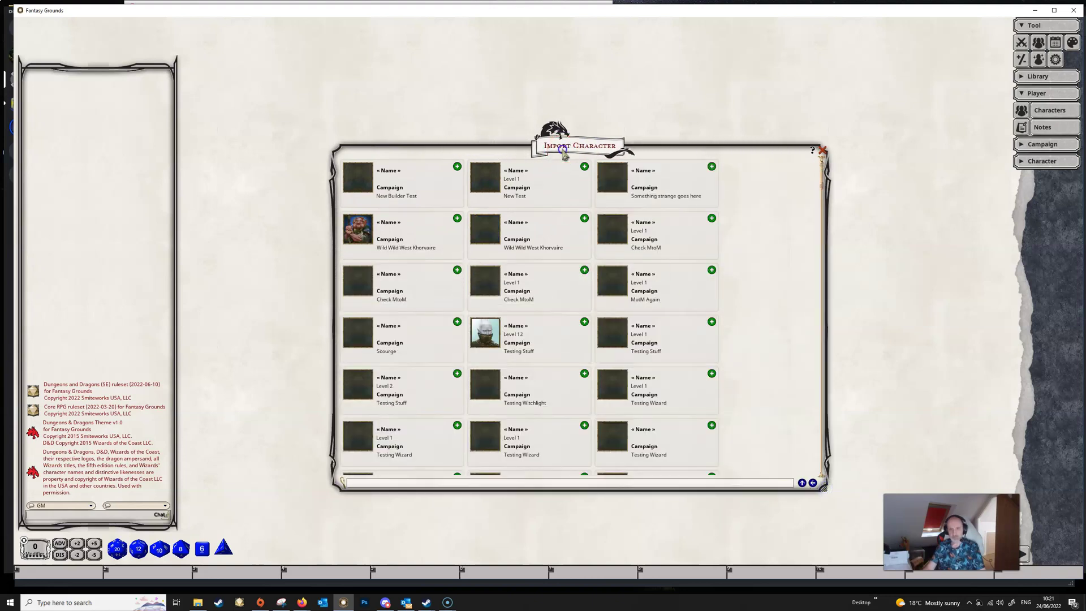
pyautogui.moveTo(563, 150); pyautogui.dragTo(542, 107)
# Import the level 9 Adam from Western Harn Second Campaign and close the import list
pyautogui.scroll(-2, 417, 245)
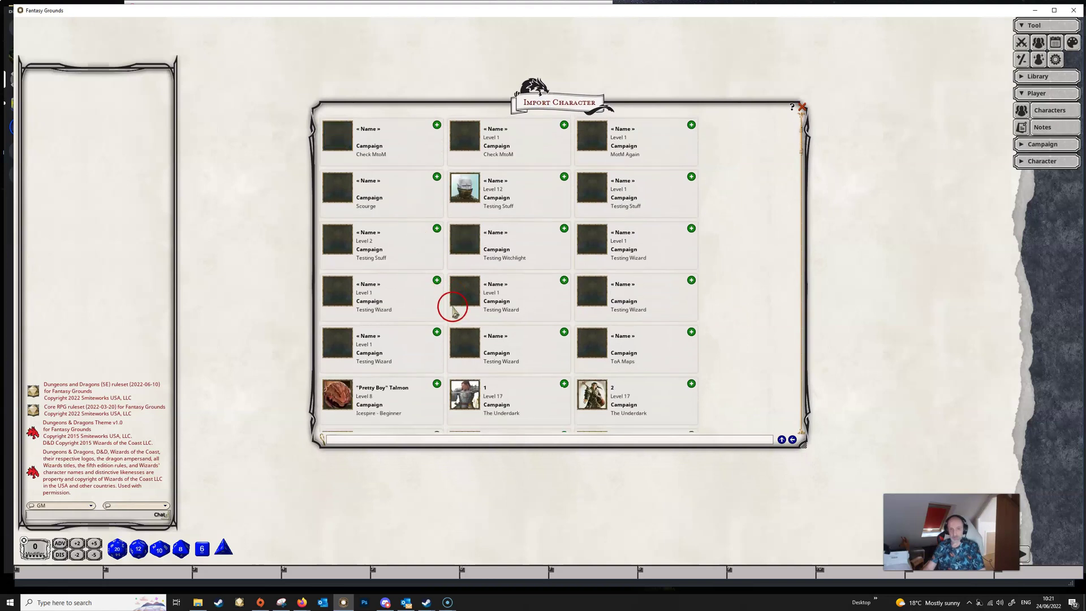
pyautogui.scroll(-2, 450, 320)
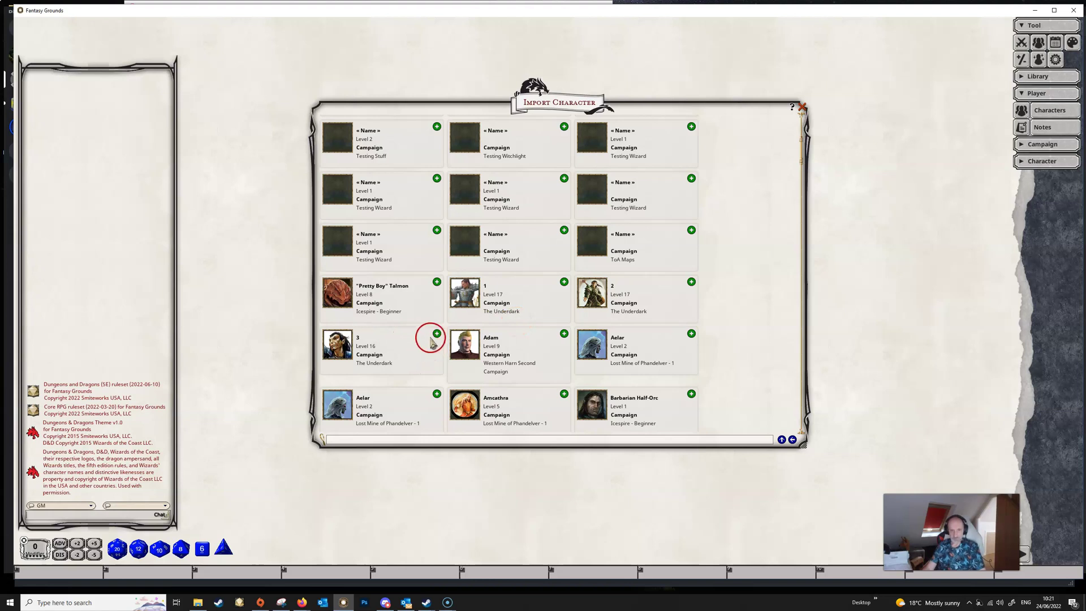
pyautogui.click(564, 333)
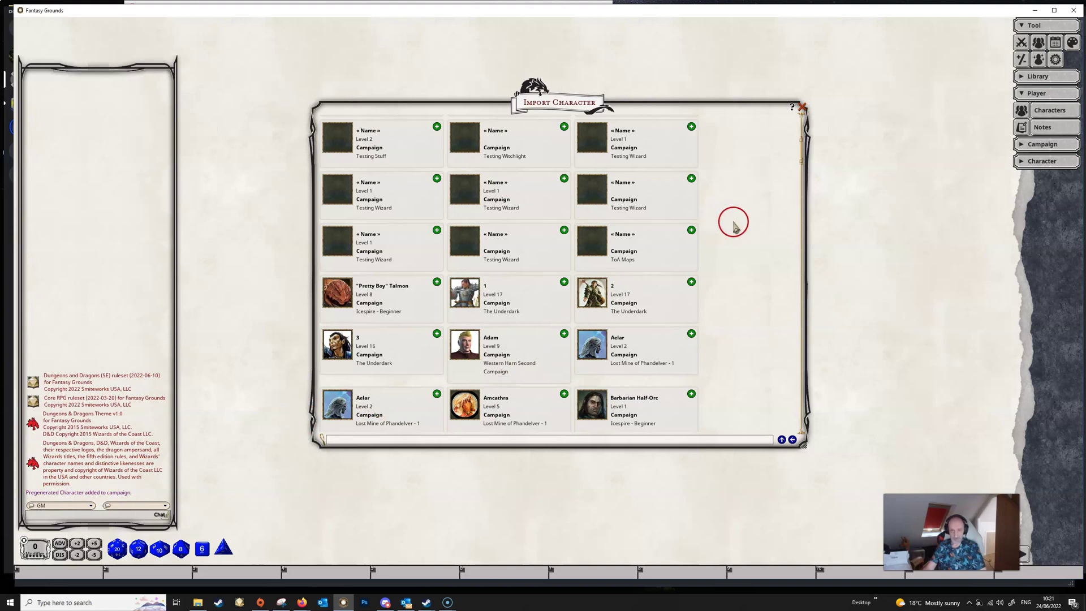
pyautogui.click(802, 107)
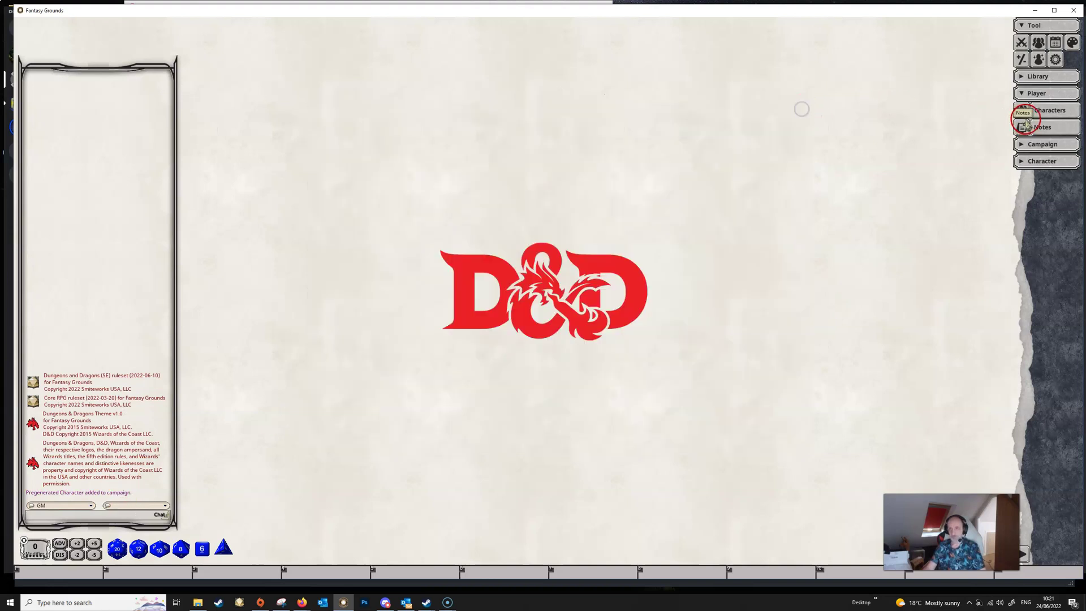
# Review Adam's character sheet from the Character Selection list, then close the sheet and move the list aside
pyautogui.click(1030, 113)
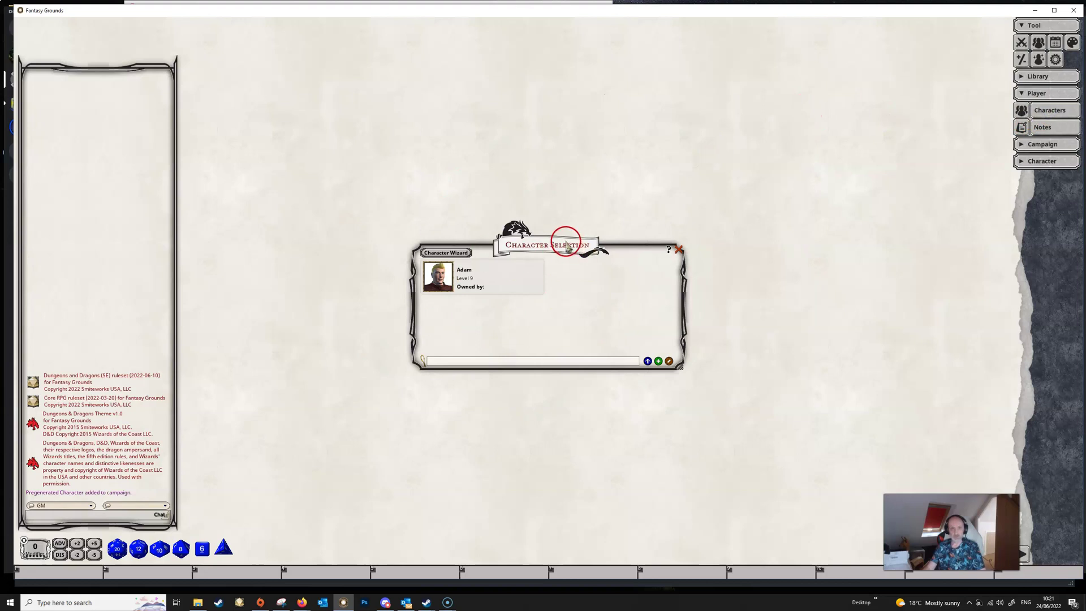
pyautogui.moveTo(568, 243); pyautogui.dragTo(485, 138)
pyautogui.click(356, 171)
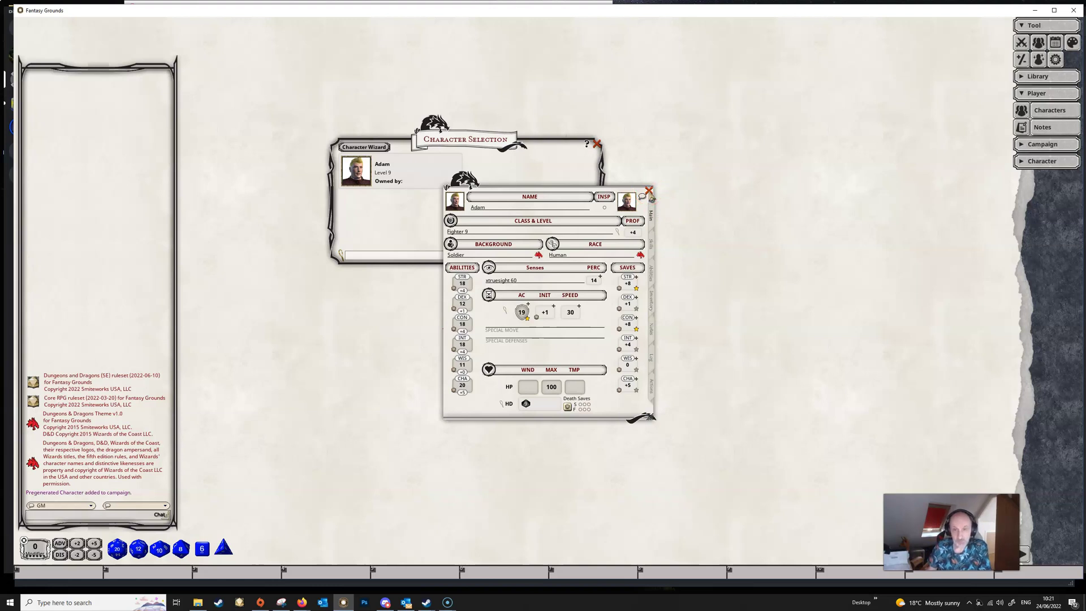
pyautogui.click(649, 191)
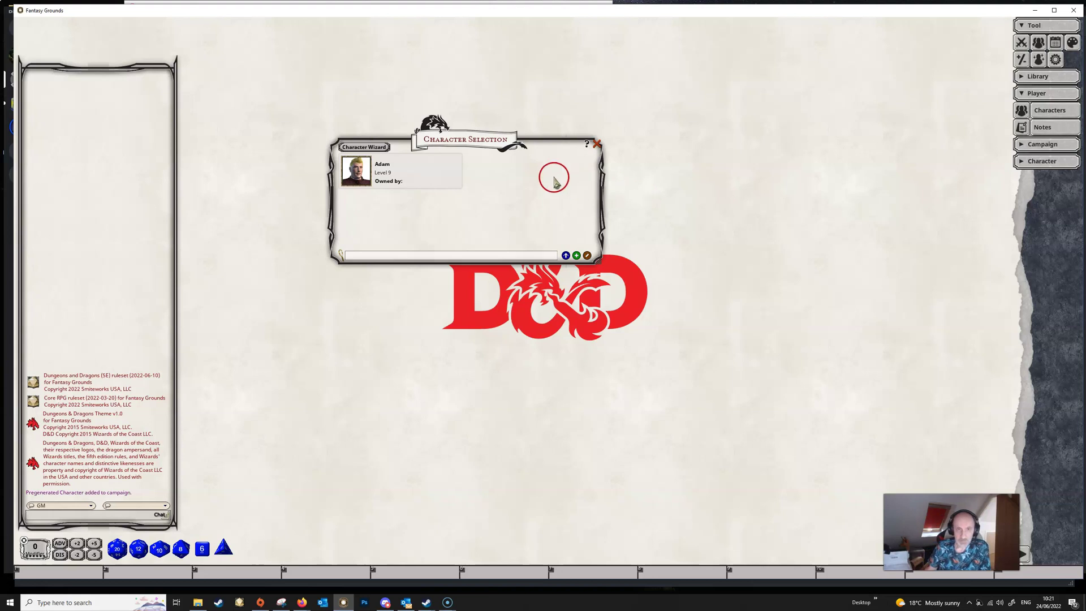
pyautogui.moveTo(485, 141); pyautogui.dragTo(462, 141)
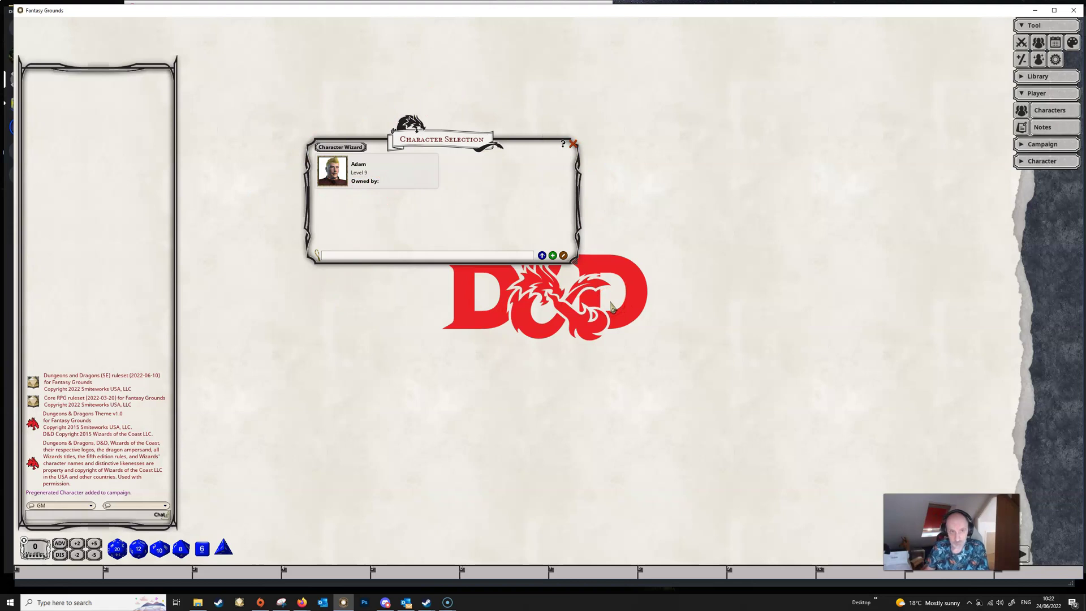
# Import the character file Bob.xml from the Downloads folder into the campaign
pyautogui.click(542, 255)
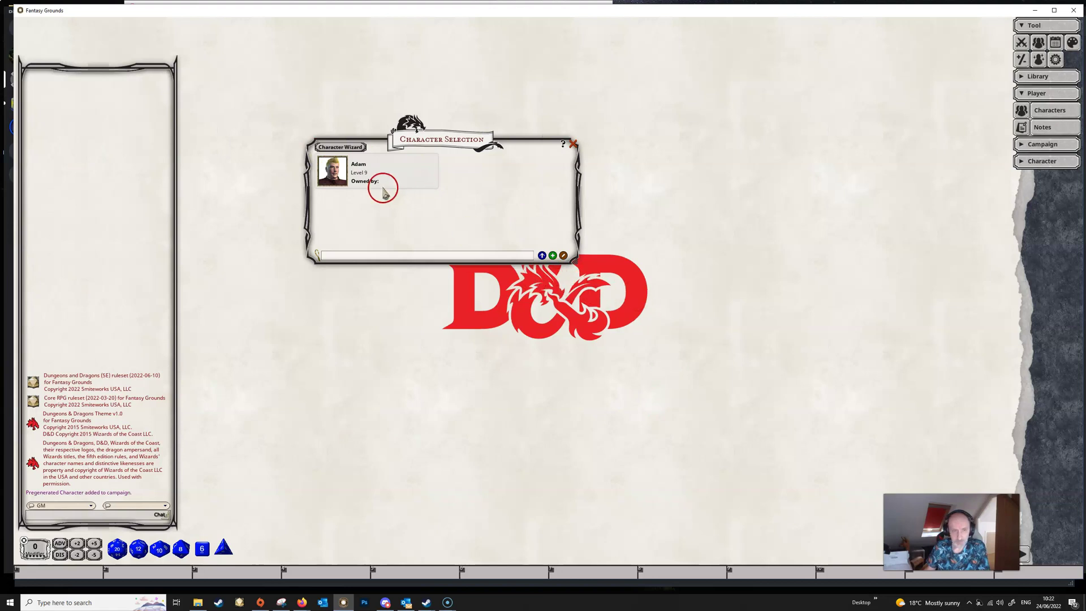
pyautogui.click(353, 217)
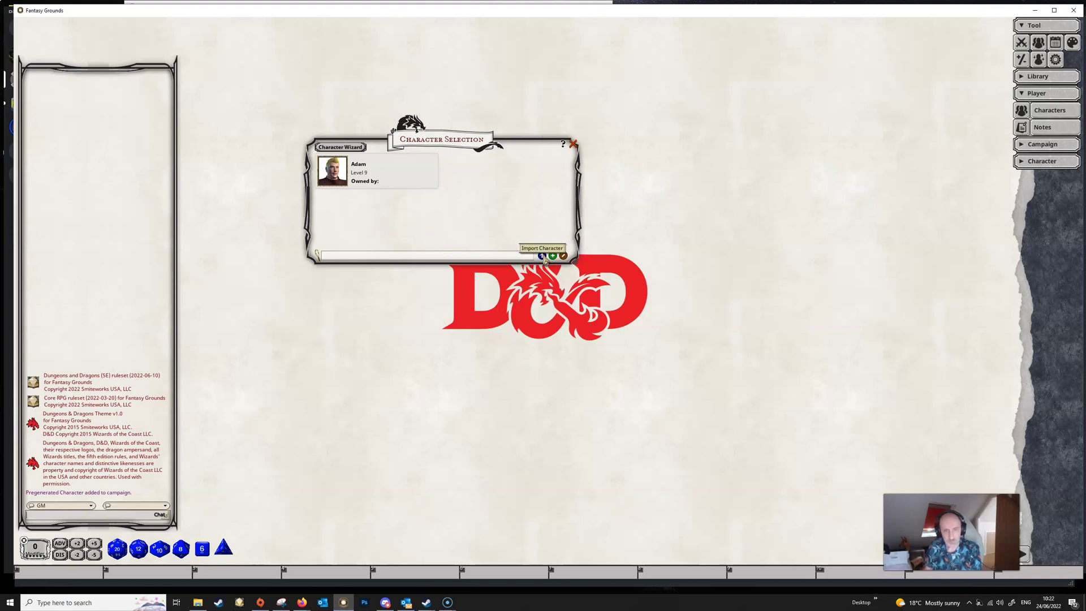
pyautogui.click(543, 257)
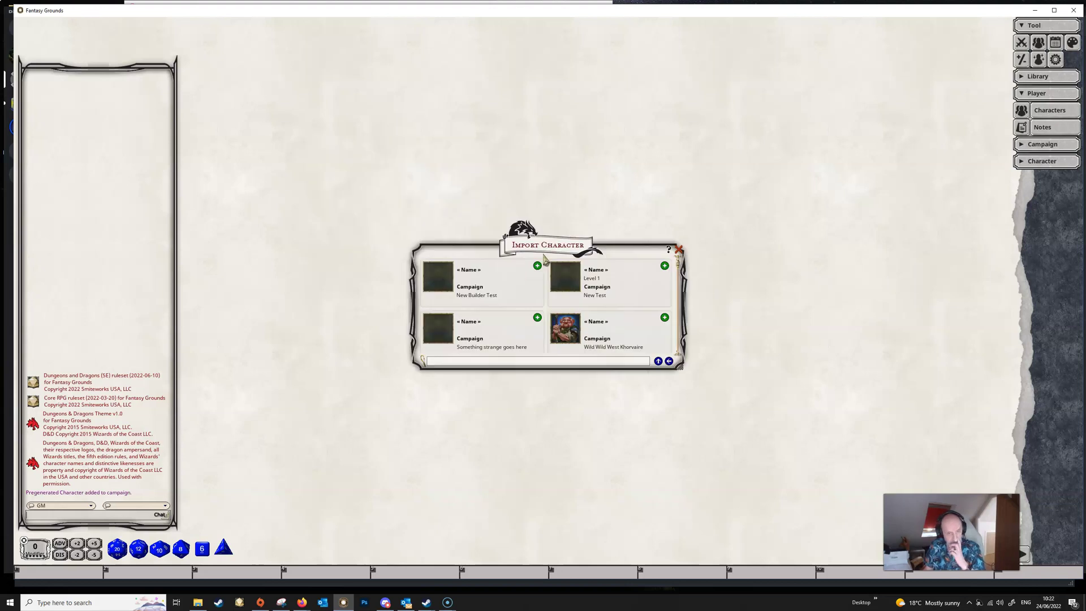
pyautogui.click(659, 365)
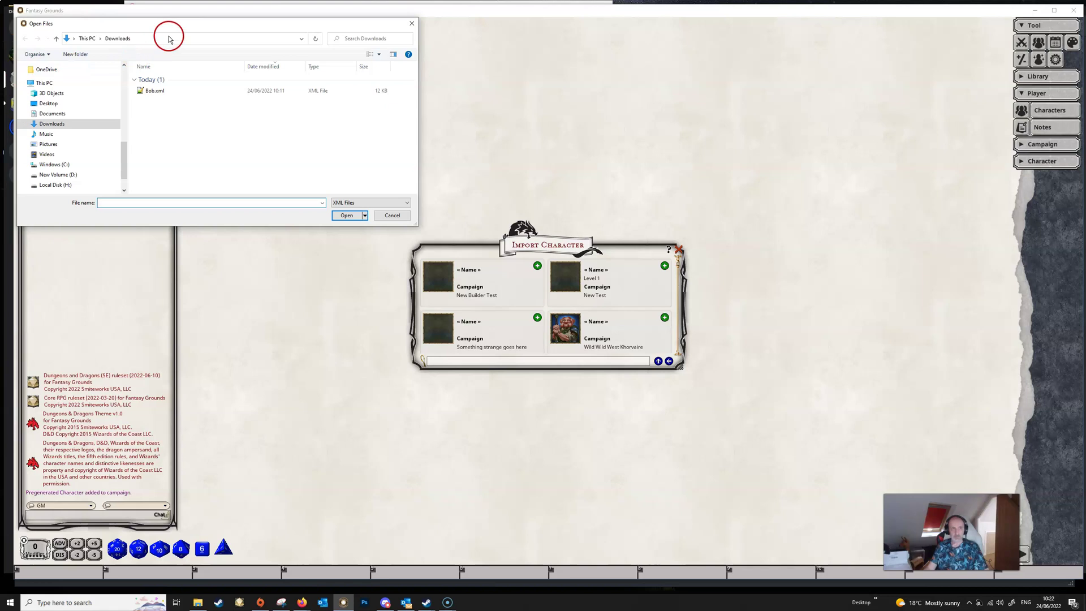
pyautogui.moveTo(170, 23); pyautogui.dragTo(461, 179)
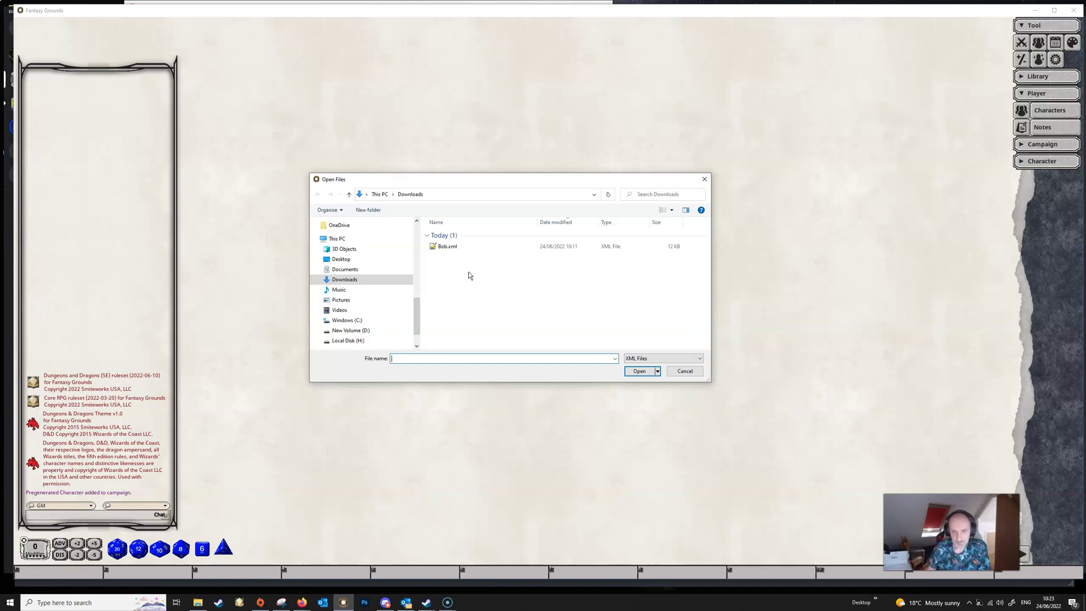
pyautogui.doubleClick(447, 247)
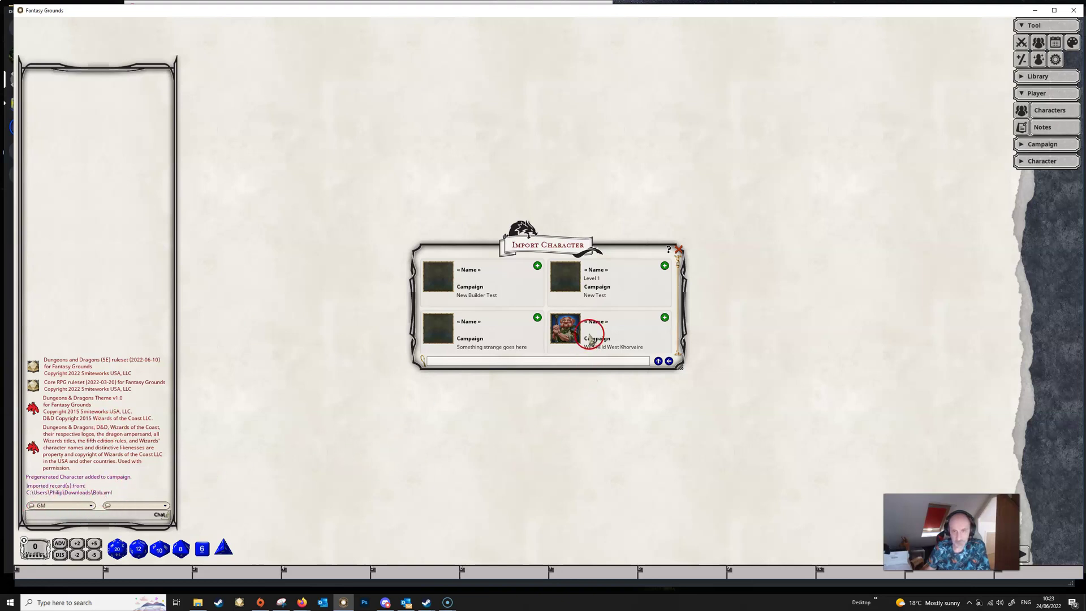
# Look through and close the Import Character list, then open Character Selection to check the imported characters
pyautogui.moveTo(572, 243); pyautogui.dragTo(538, 125)
pyautogui.scroll(-1, 555, 229)
pyautogui.scroll(-2, 554, 226)
pyautogui.scroll(2, 557, 224)
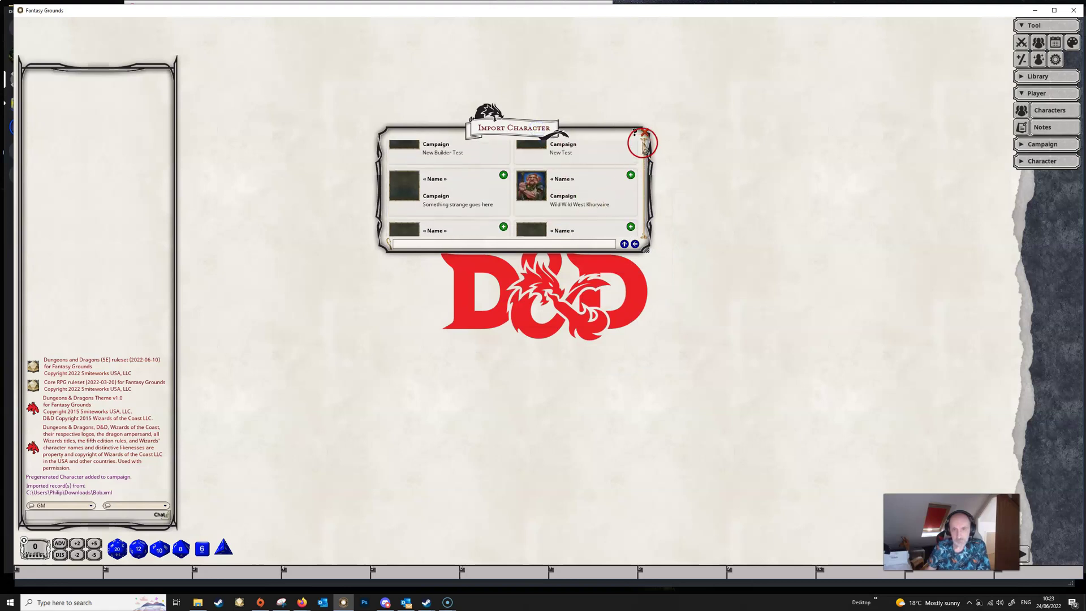
pyautogui.click(645, 134)
pyautogui.click(1052, 113)
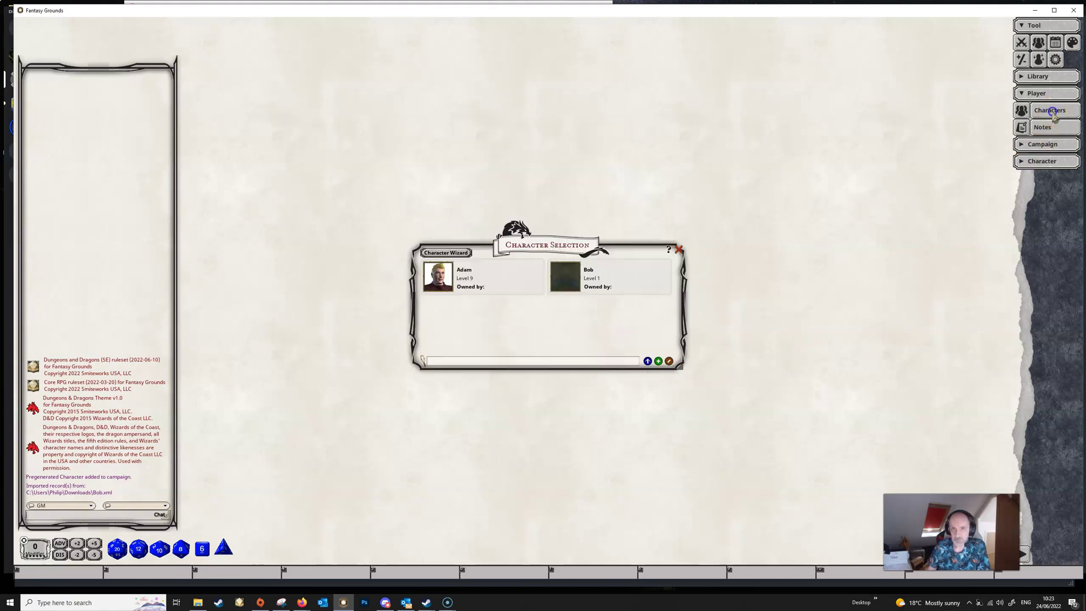
# Move the Character Selection list up, then review Bob's character sheet and close it
pyautogui.moveTo(550, 243); pyautogui.dragTo(512, 180)
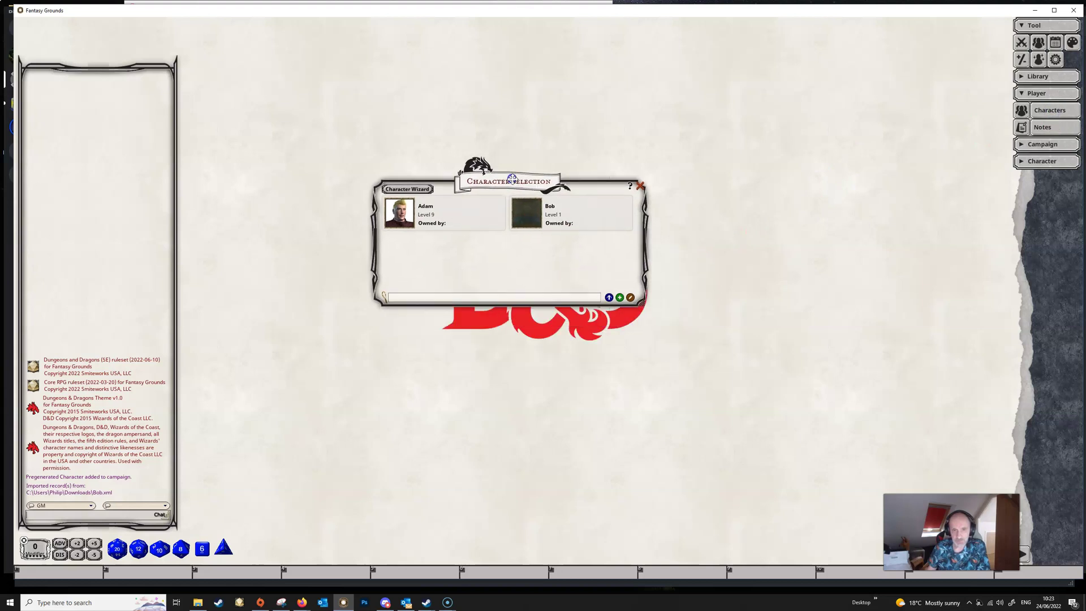
pyautogui.click(528, 217)
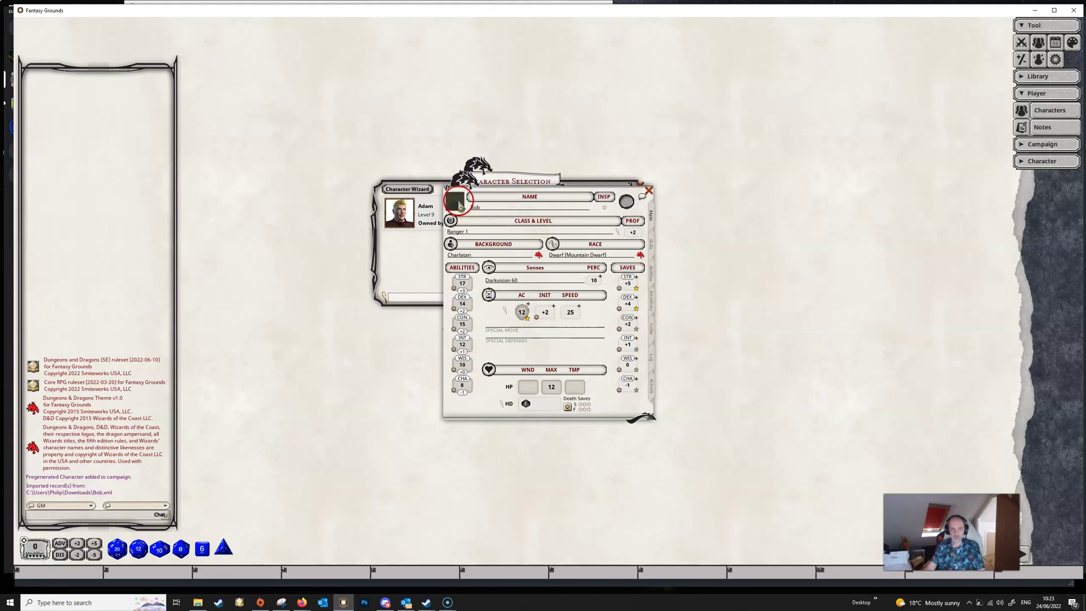
pyautogui.click(651, 192)
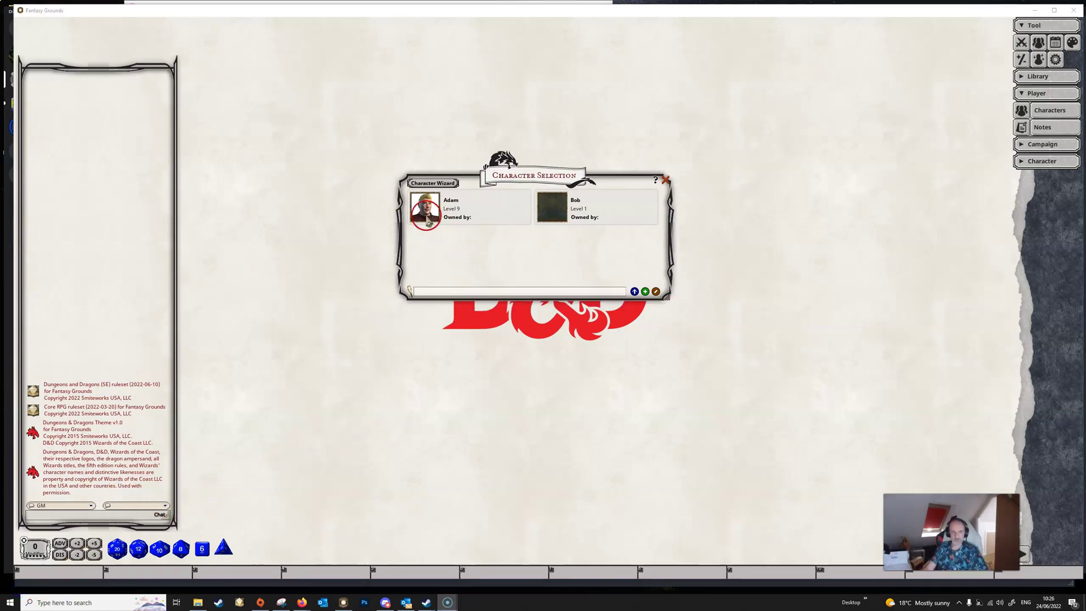
# Rename the level 9 character Adam to "Adam Import" on his sheet and close the sheet
pyautogui.click(425, 208)
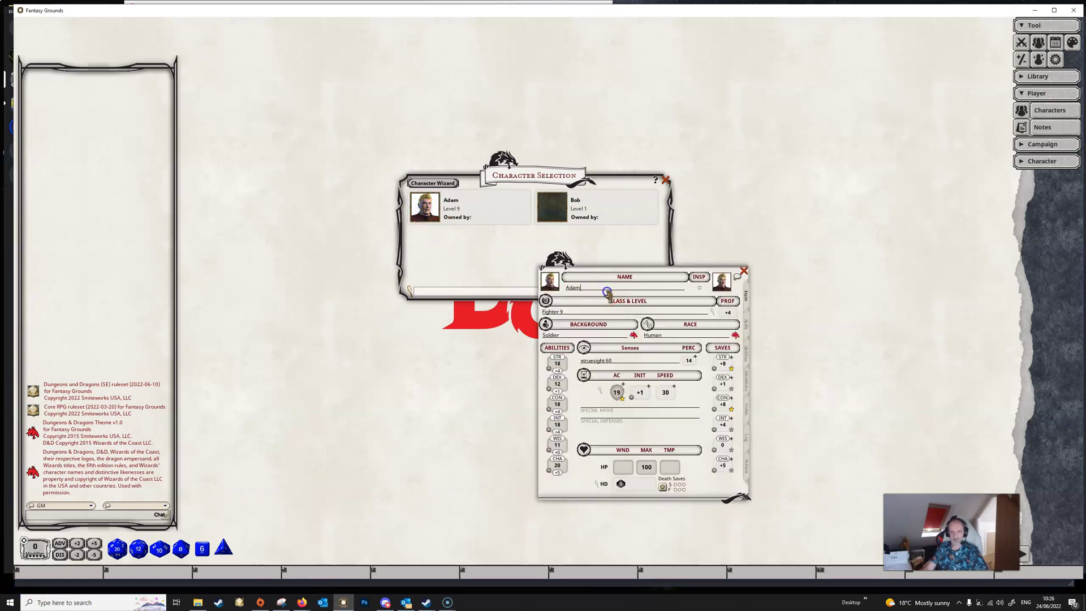
pyautogui.write('Import')
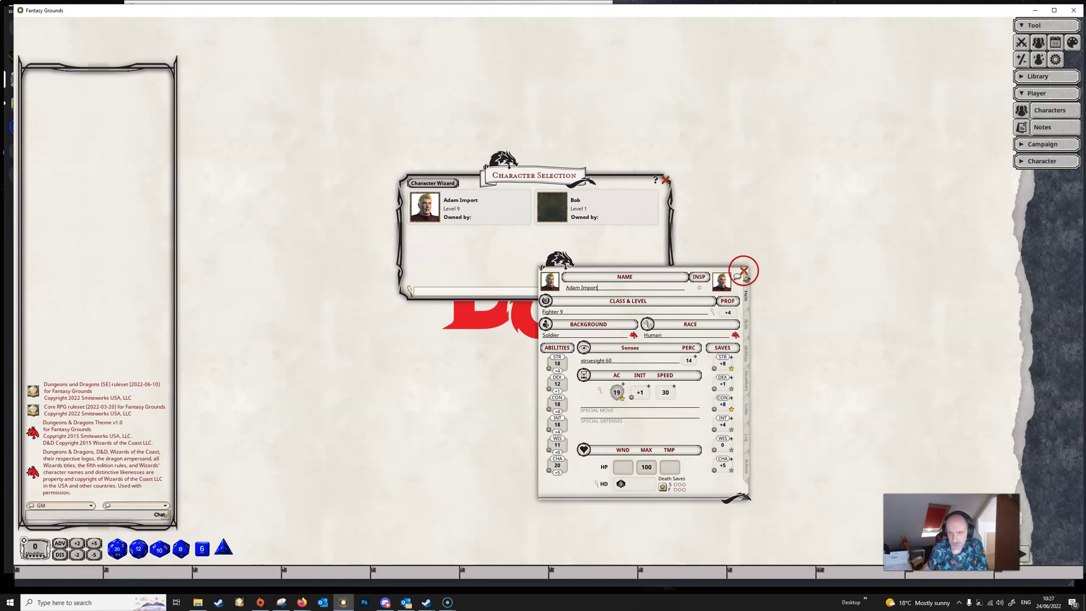
pyautogui.click(744, 270)
# Rename the level 1 character Bob to "Bob Import", then close his sheet and the Character Selection list
pyautogui.click(559, 208)
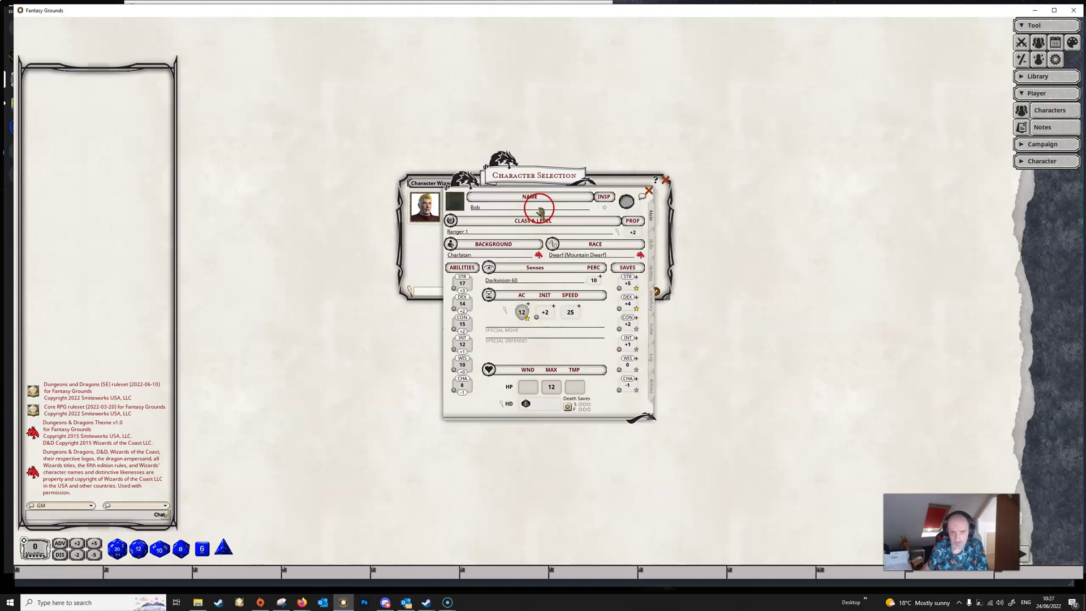
pyautogui.write('Import')
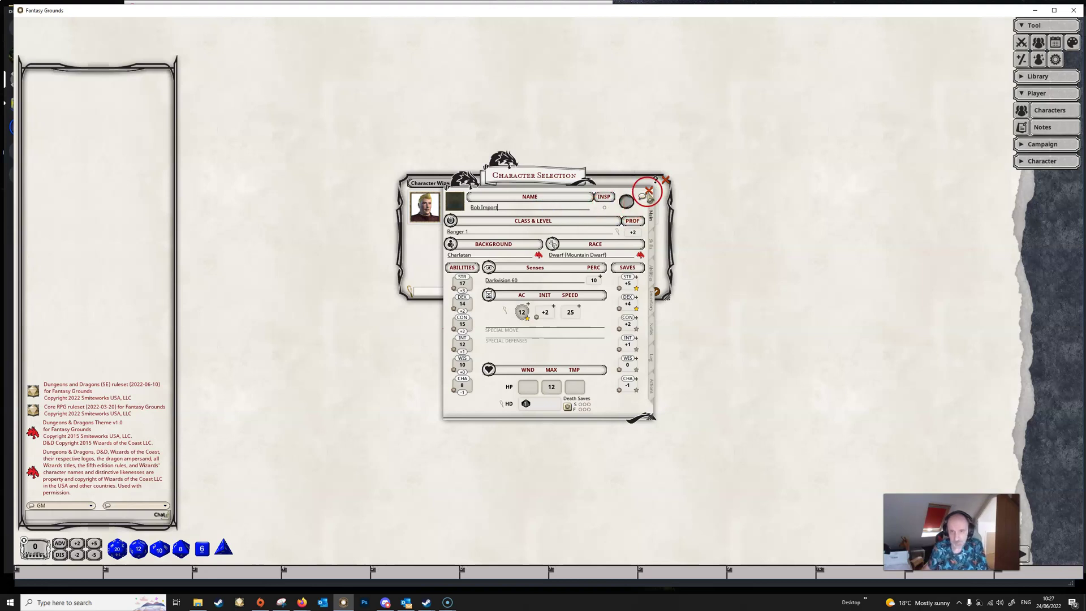
pyautogui.click(649, 191)
pyautogui.click(663, 180)
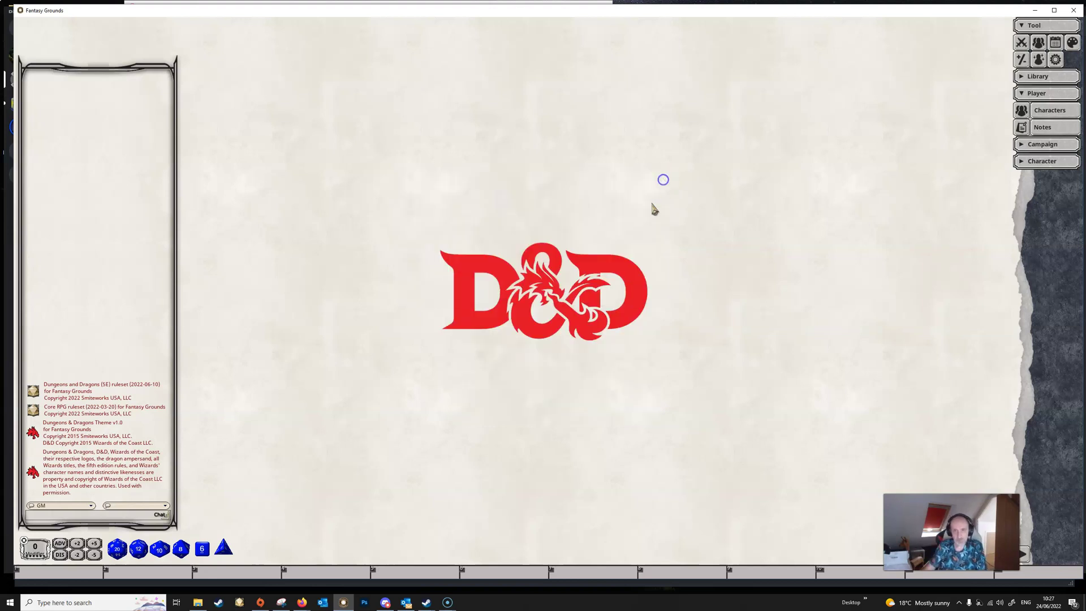
pyautogui.rightClick(616, 242)
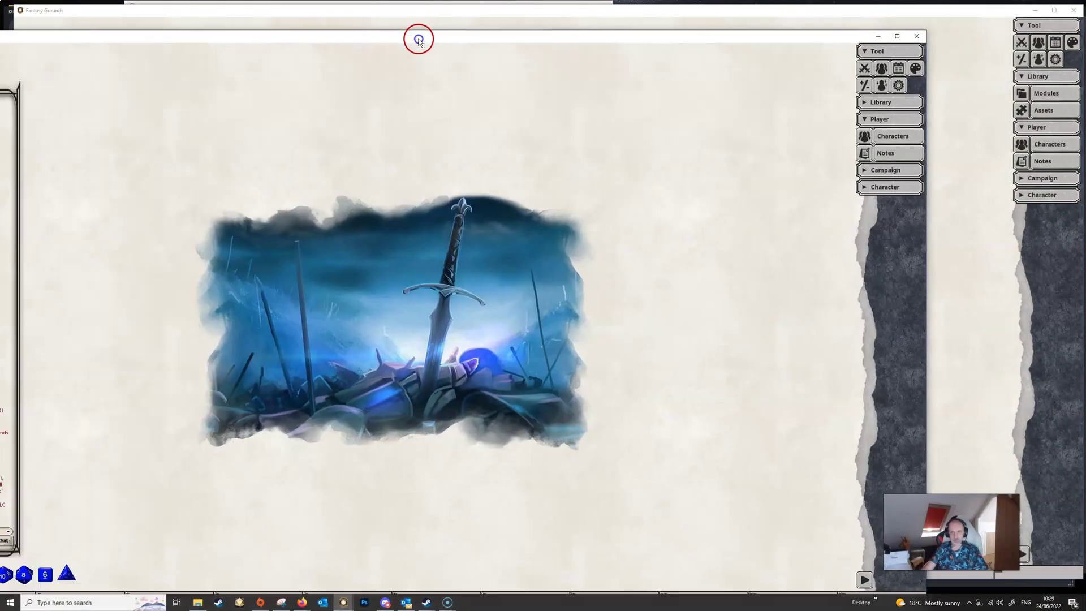
# In the player's Fantasy Grounds window, filter the importable characters by "Import" and import Adam Import from the Manage Characters campaign
pyautogui.moveTo(416, 36); pyautogui.dragTo(582, 14)
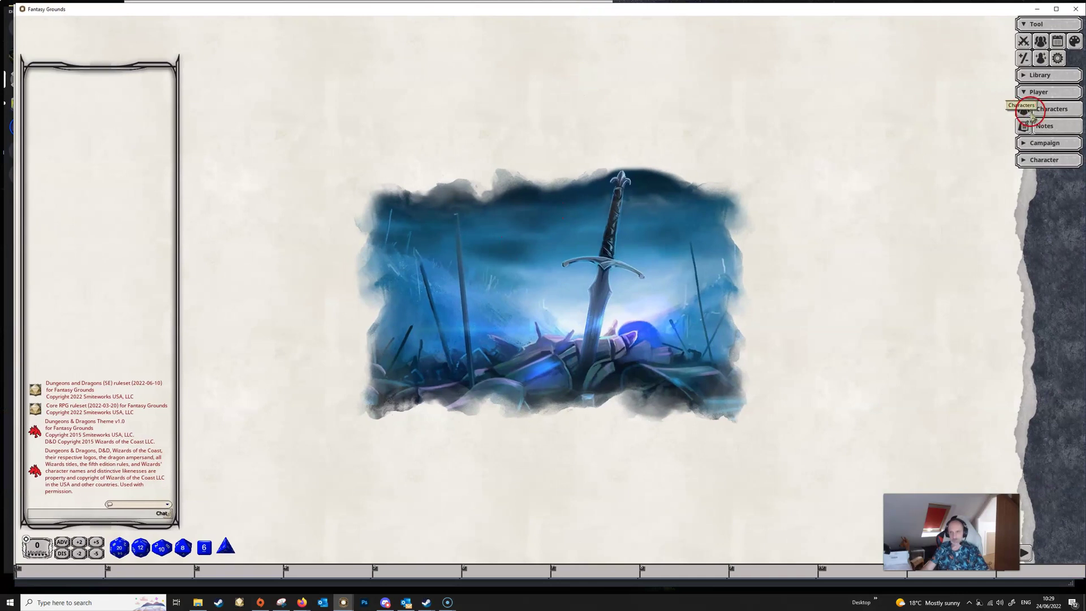
pyautogui.click(1046, 108)
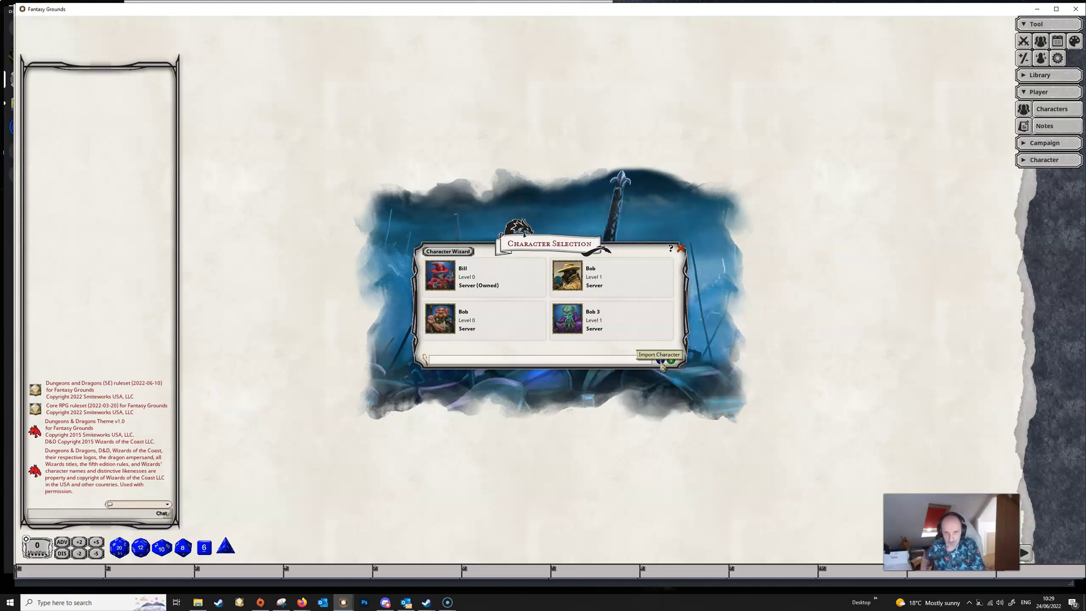
pyautogui.click(661, 361)
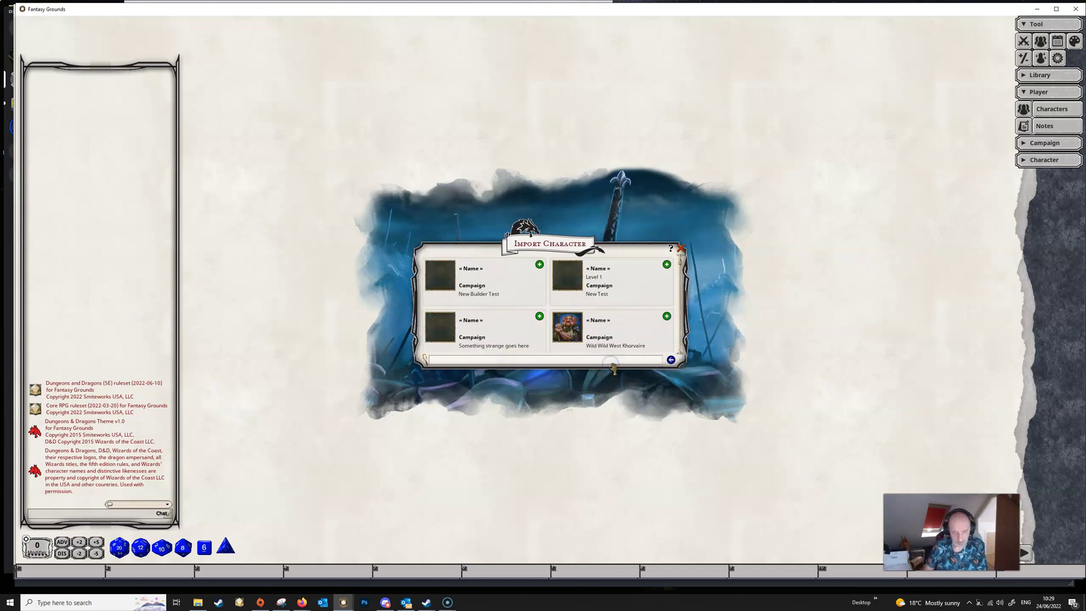
pyautogui.write('Import')
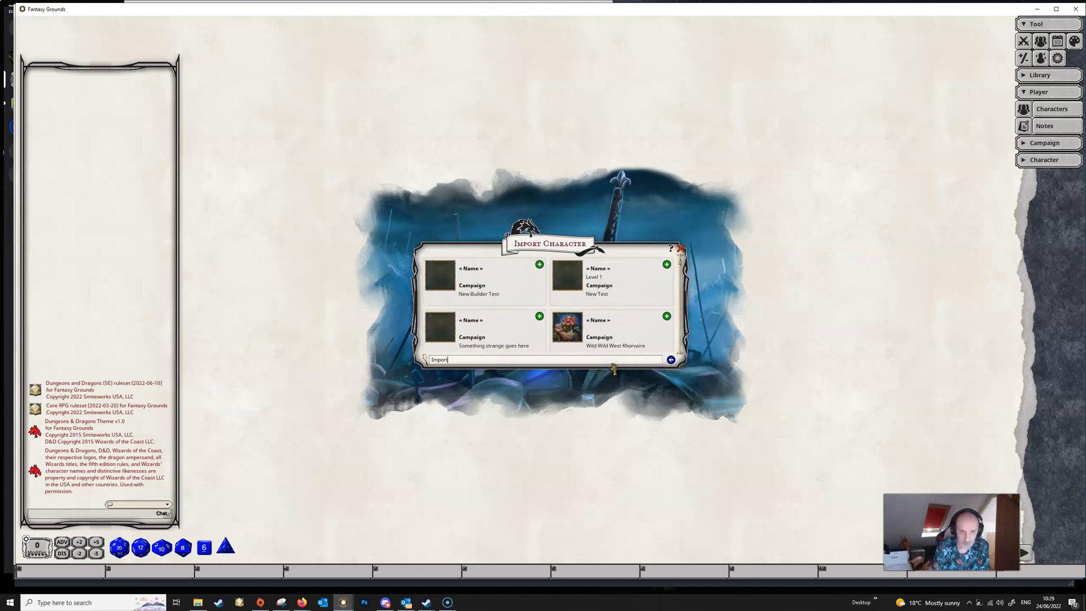
pyautogui.press('Return')
pyautogui.click(457, 299)
pyautogui.click(440, 280)
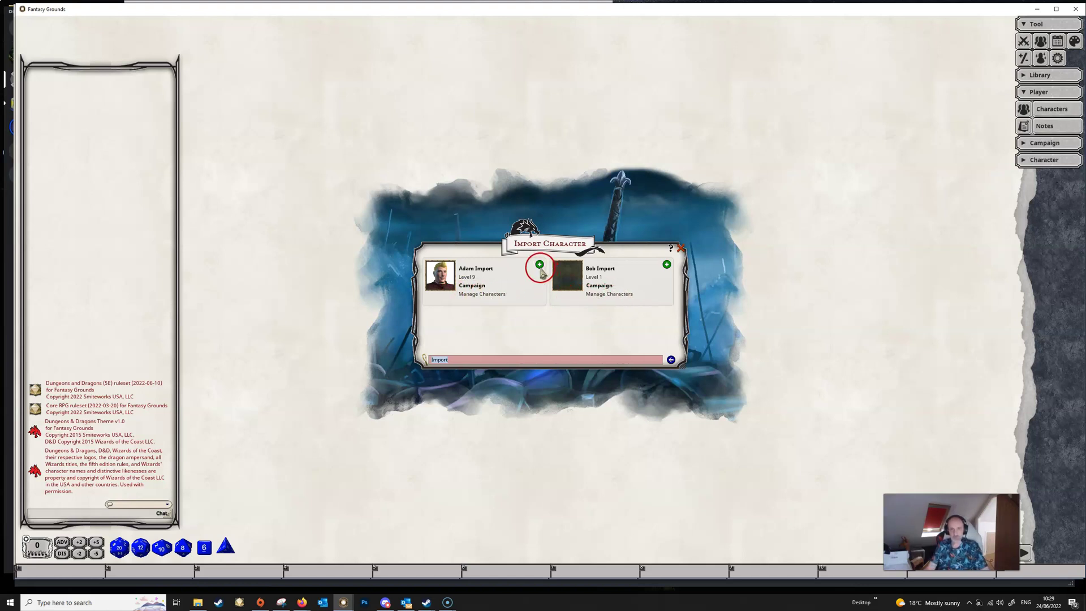
pyautogui.click(541, 266)
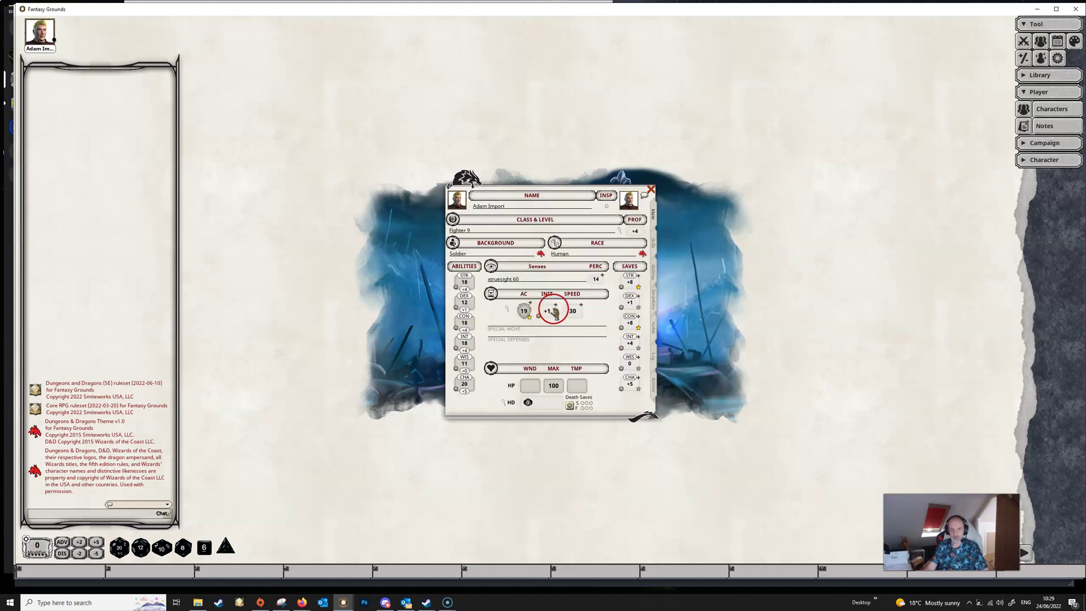
# Filter the player's importable characters by "import" again and import the level 1 Bob Import from Manage Characters
pyautogui.click(1047, 108)
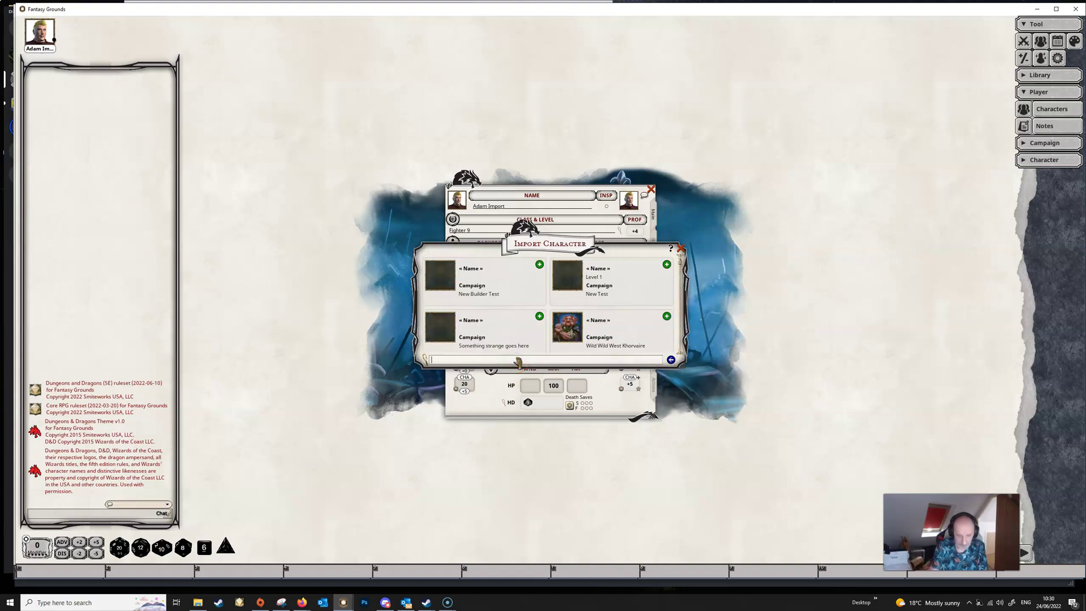
pyautogui.write('import')
pyautogui.press('Return')
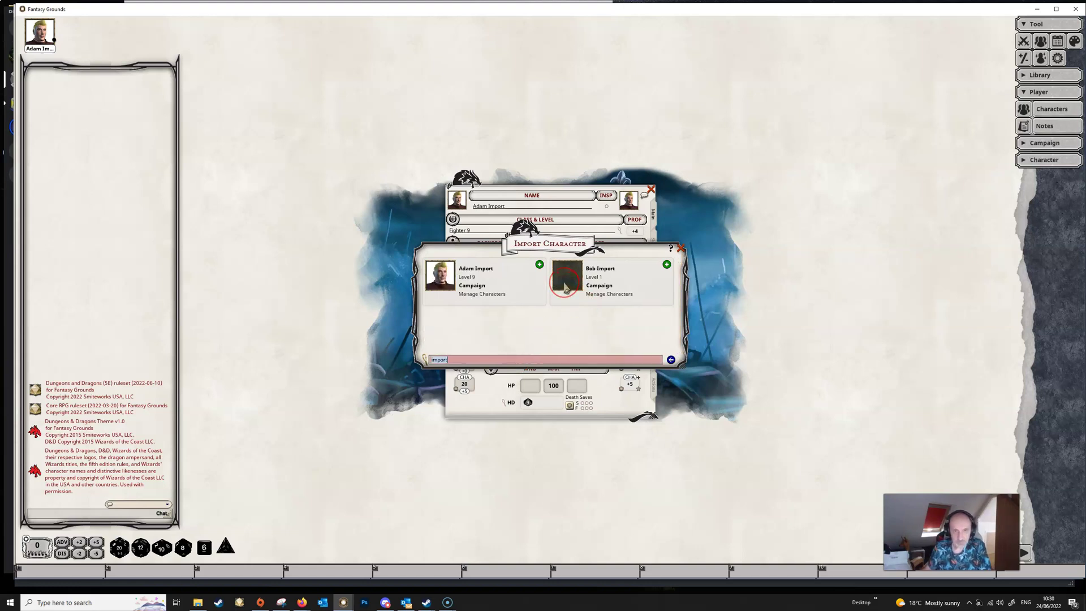
pyautogui.click(666, 264)
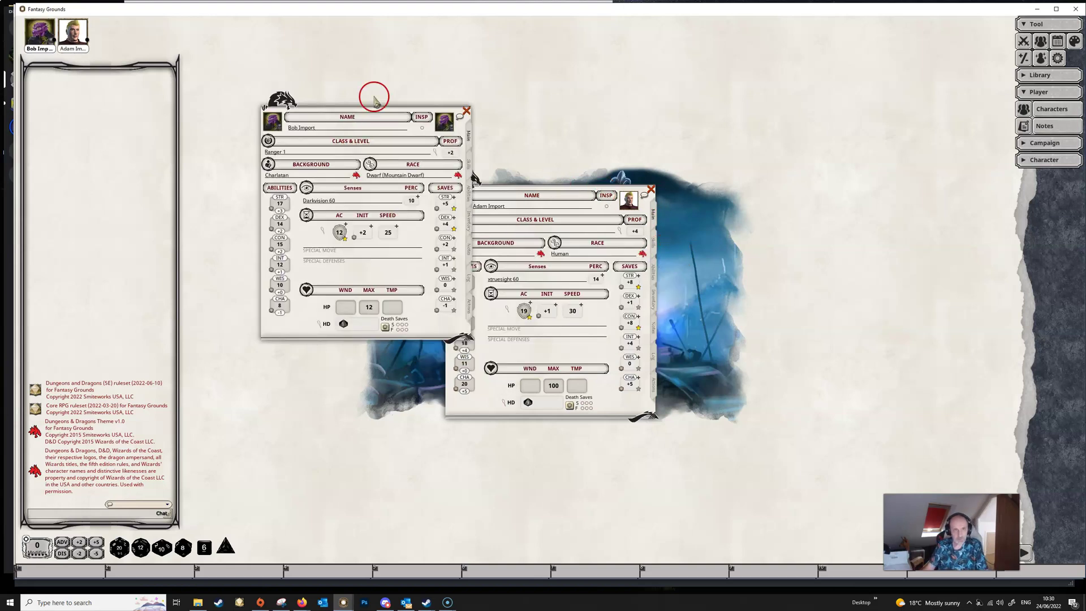
# Arrange the Bob Import and Adam Import character sheets side by side on the tabletop
pyautogui.moveTo(391, 107); pyautogui.dragTo(322, 84)
pyautogui.click(530, 195)
pyautogui.moveTo(531, 195); pyautogui.dragTo(495, 94)
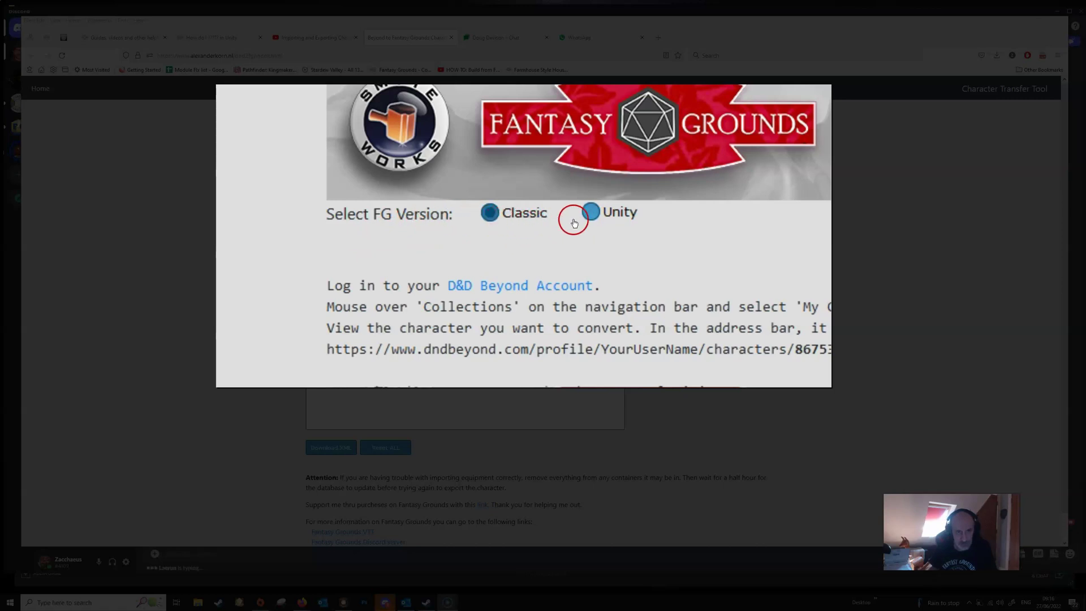
# In the browser, copy the character ID from the web address of Import Bob's D&D Beyond sheet
pyautogui.click(580, 220)
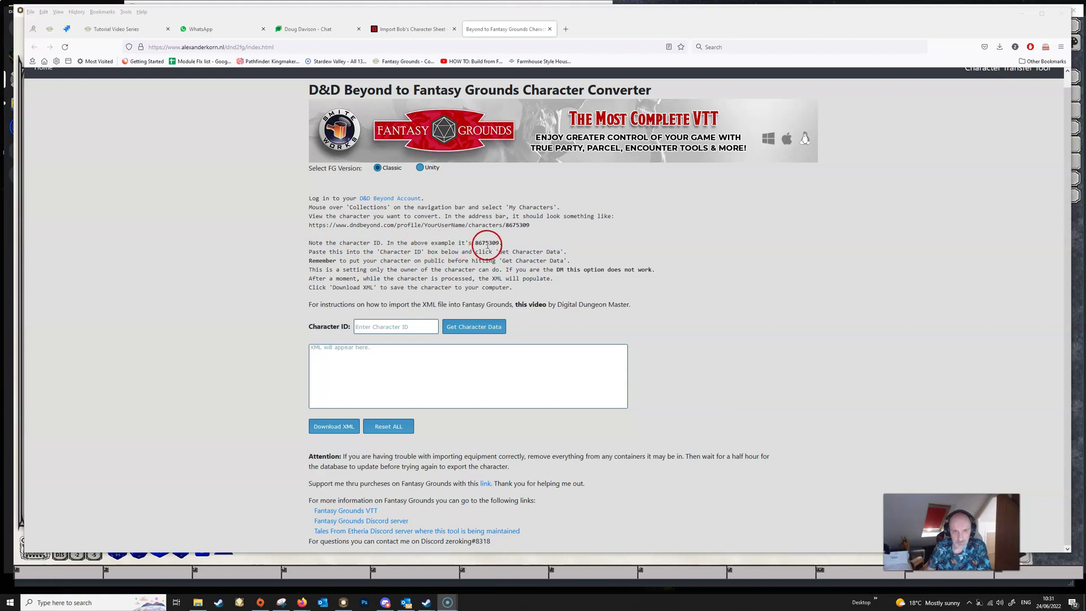
pyautogui.click(412, 29)
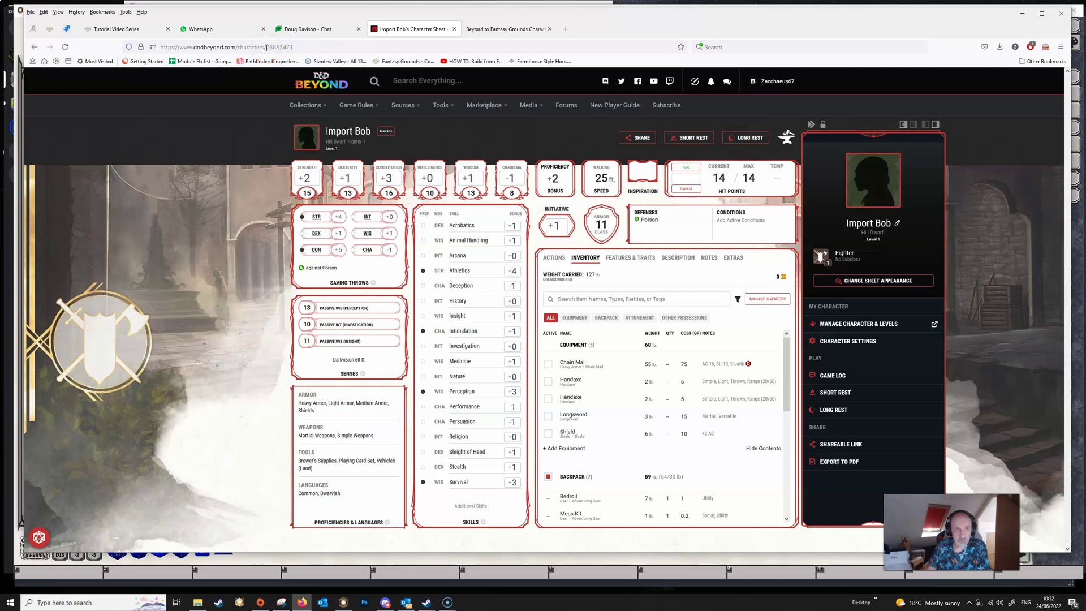
pyautogui.moveTo(266, 48); pyautogui.dragTo(301, 47)
pyautogui.hotkey('ctrl', 'c')
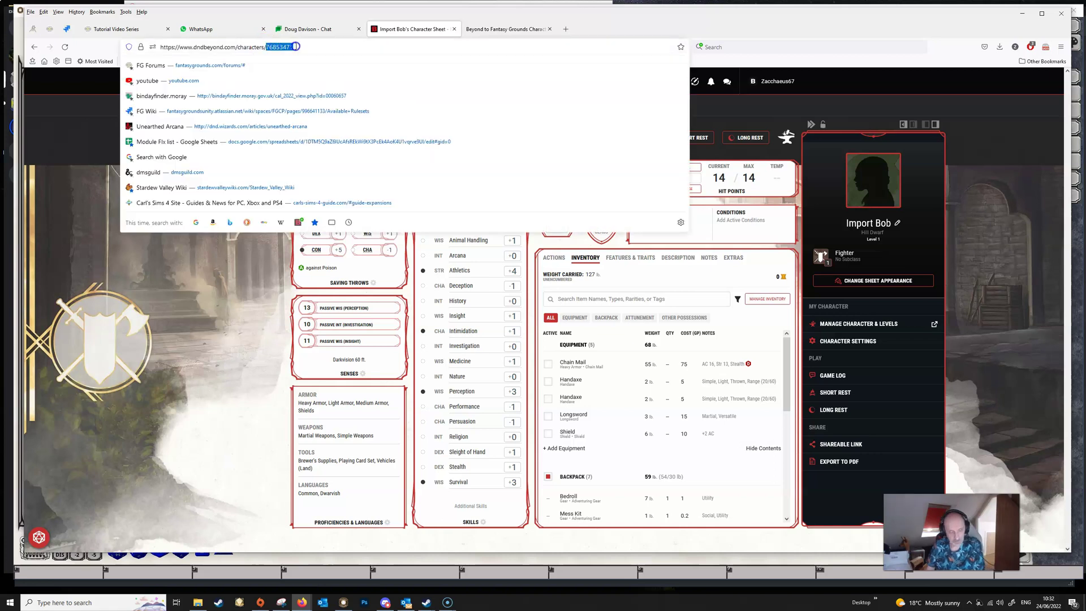
# Paste the character ID into the D&D Beyond to Fantasy Grounds converter and get the character data for FG Classic
pyautogui.click(497, 29)
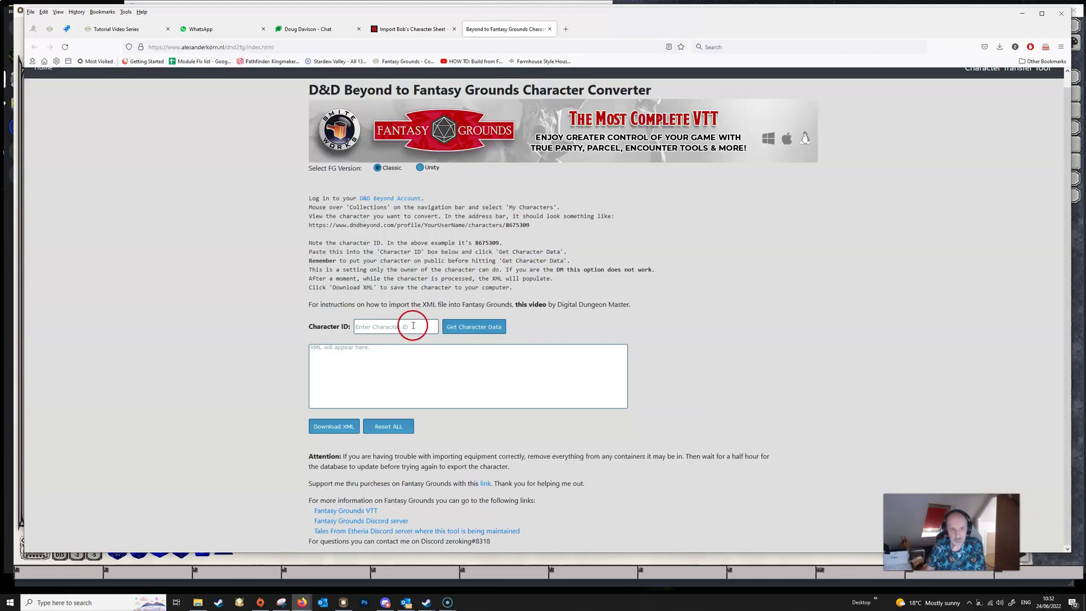
pyautogui.hotkey('ctrl', 'v')
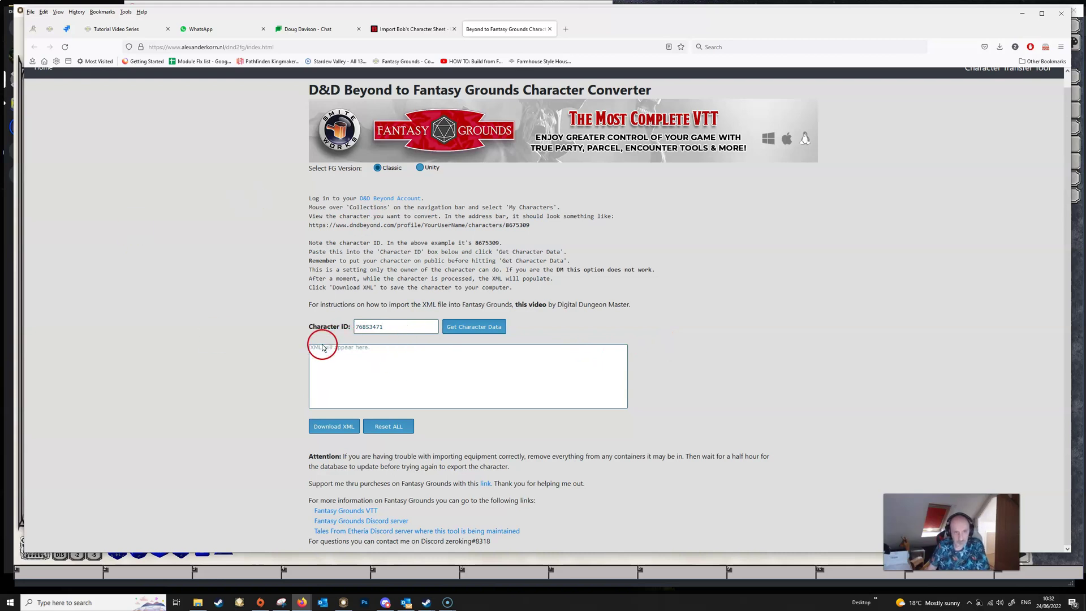
pyautogui.click(482, 326)
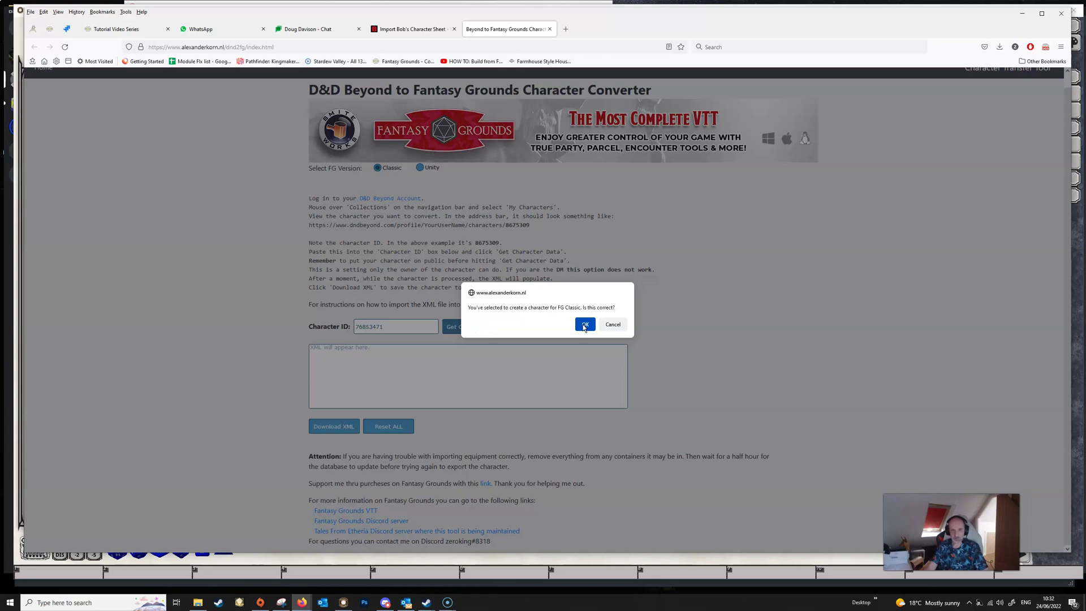
pyautogui.click(584, 325)
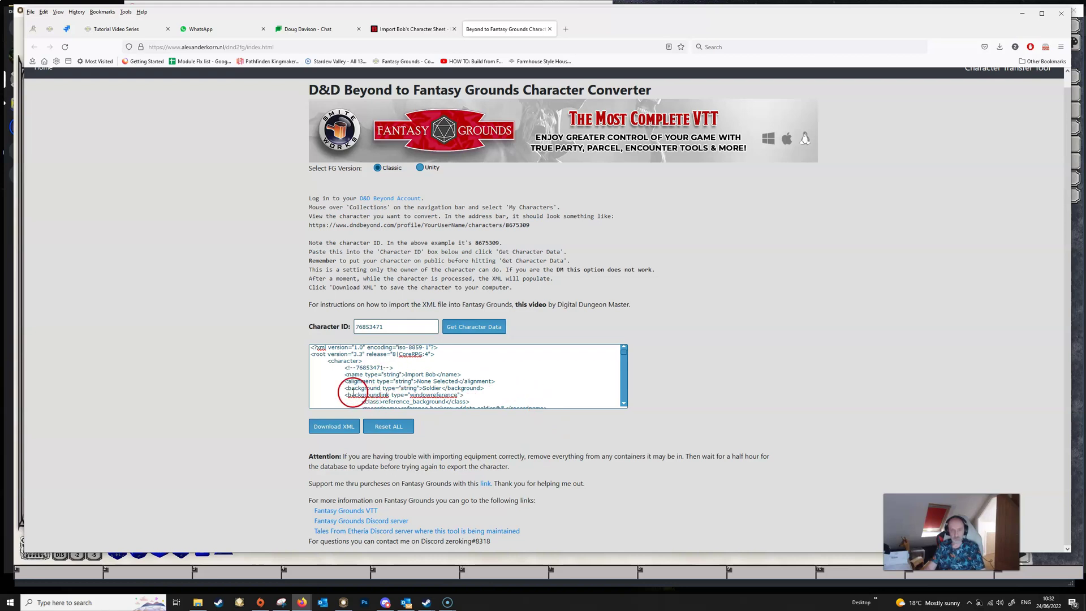
# Download the converted character as ImportBob.xml, check it in the Downloads folder, and put the browser out of the way
pyautogui.click(327, 428)
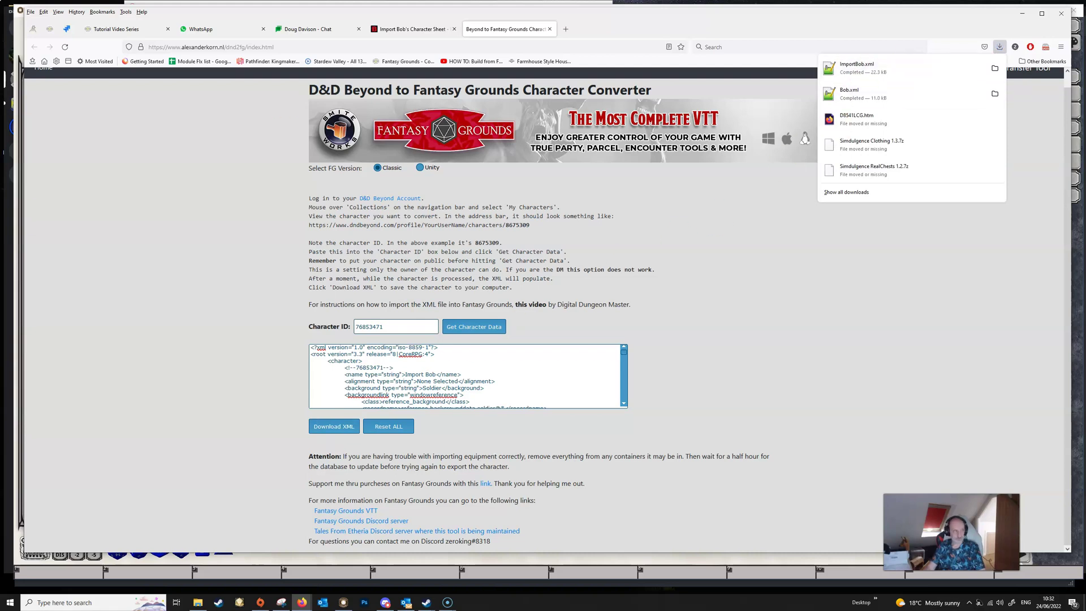
pyautogui.click(995, 68)
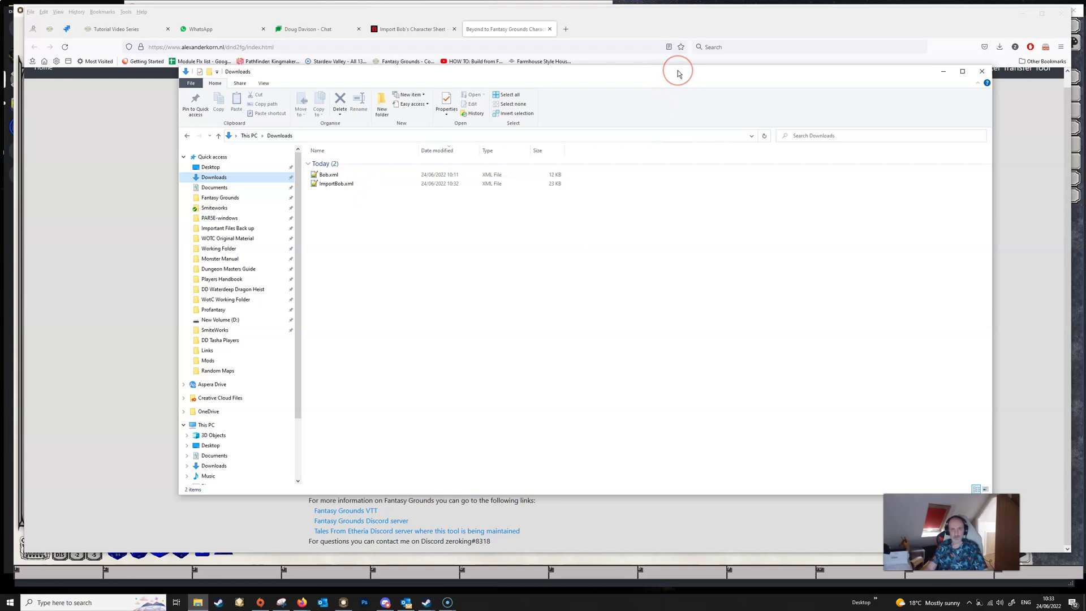
pyautogui.click(626, 82)
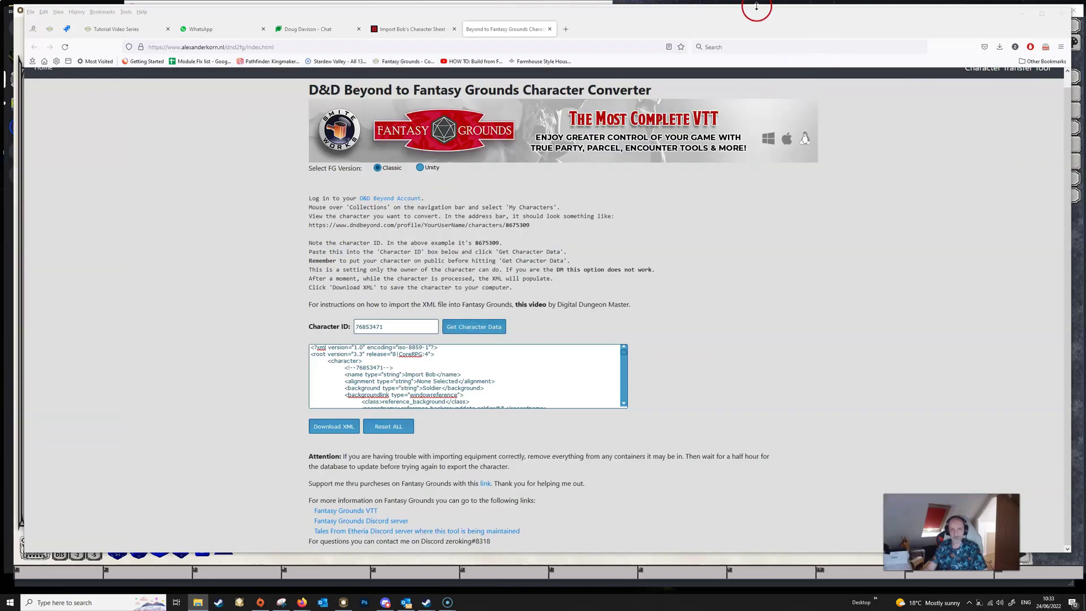
pyautogui.press('super+Down')
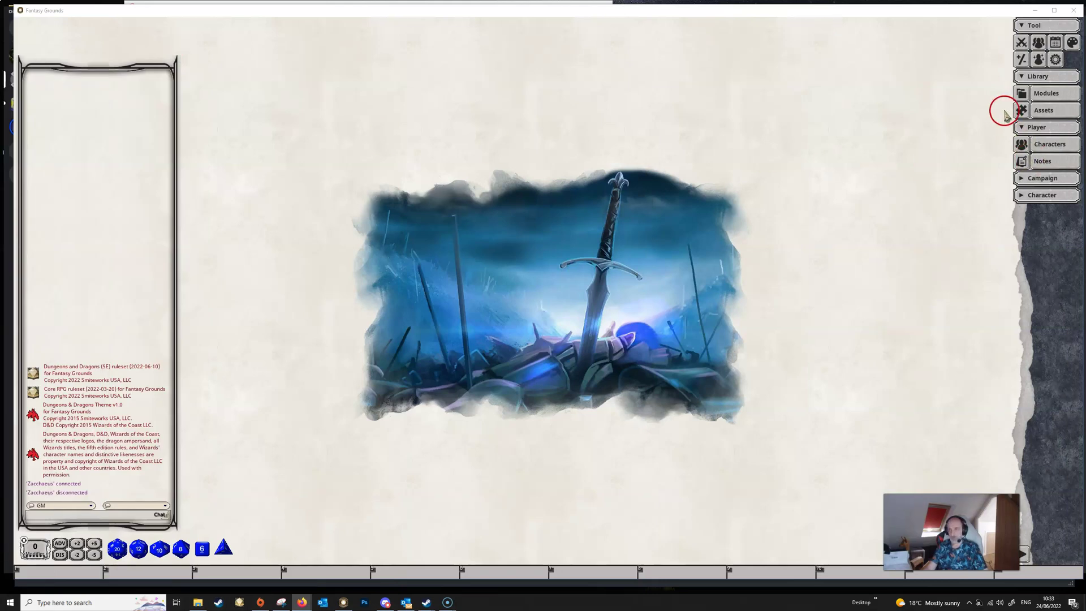
# As GM in Fantasy Grounds, import the character file ImportBob.xml from the Downloads folder into the campaign
pyautogui.click(1048, 147)
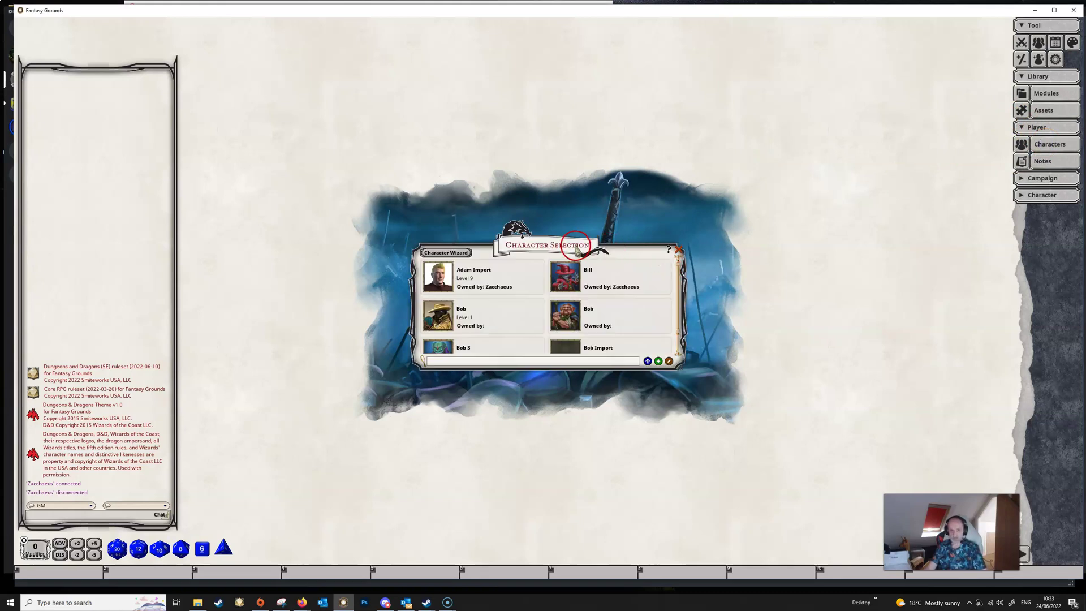
pyautogui.moveTo(582, 245); pyautogui.dragTo(573, 196)
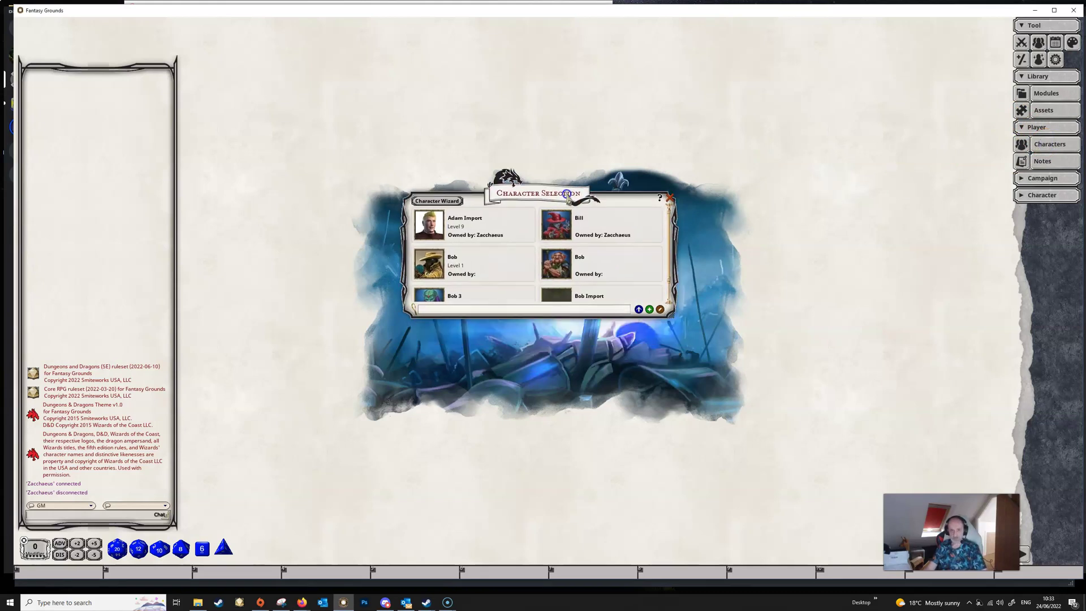
pyautogui.click(639, 309)
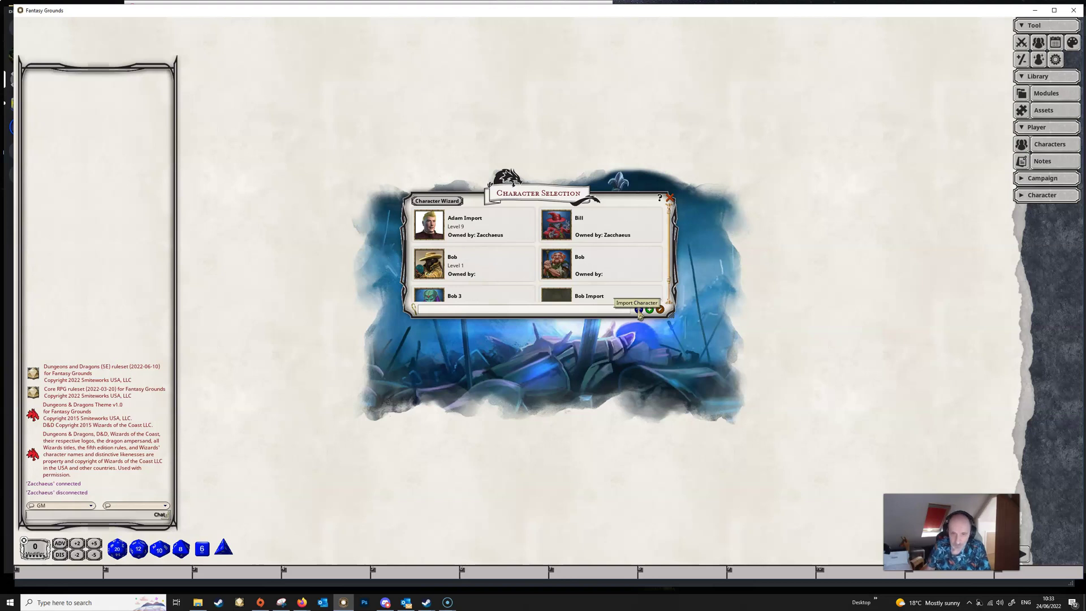
pyautogui.click(658, 361)
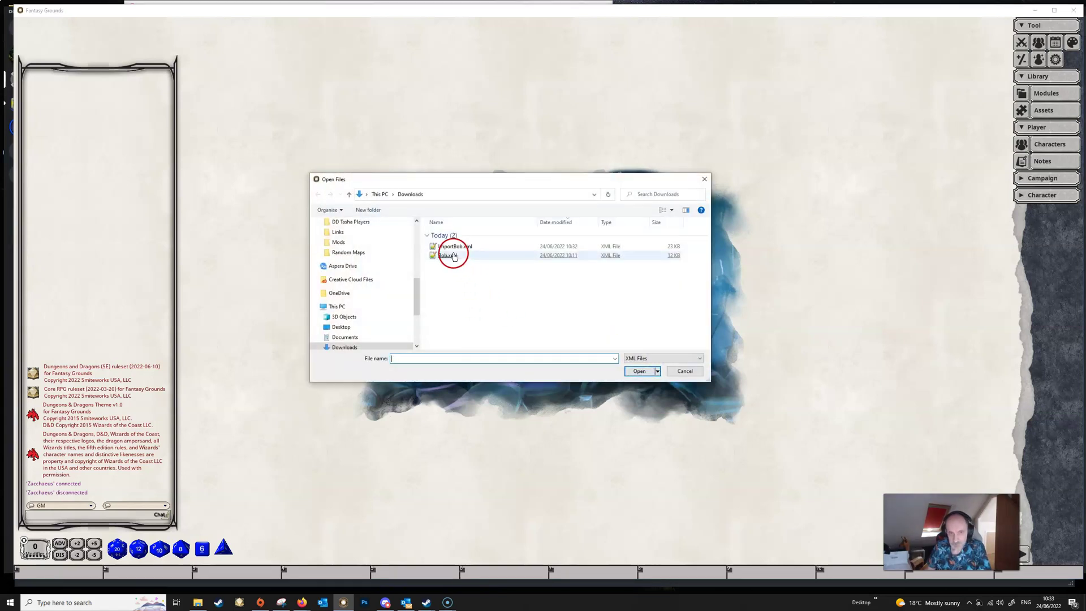
pyautogui.doubleClick(451, 249)
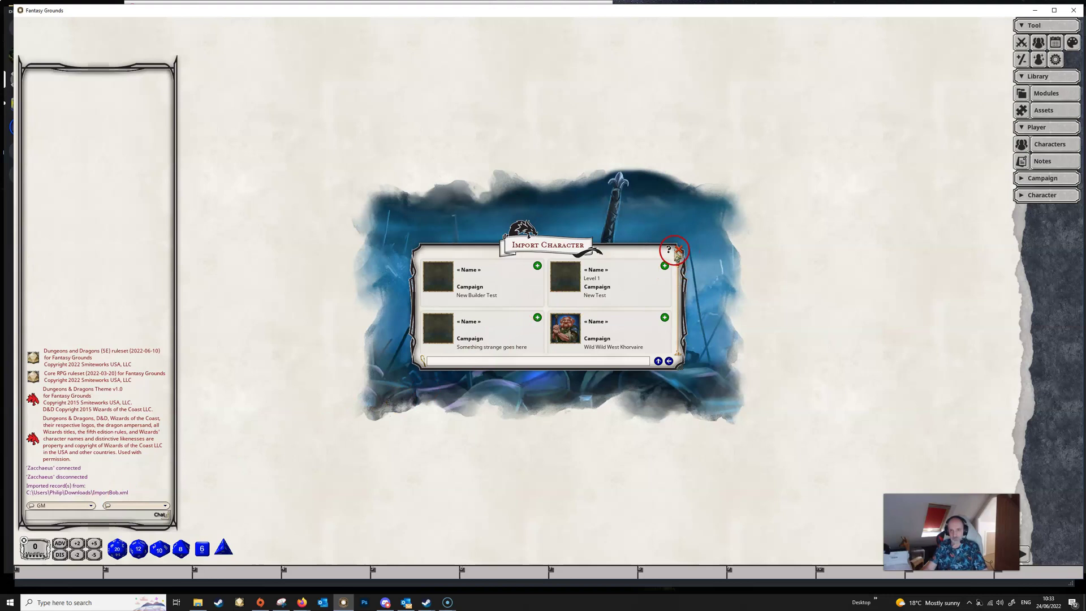
# Close the character import window and open Import Bob's sheet from the campaign's character list
pyautogui.click(679, 250)
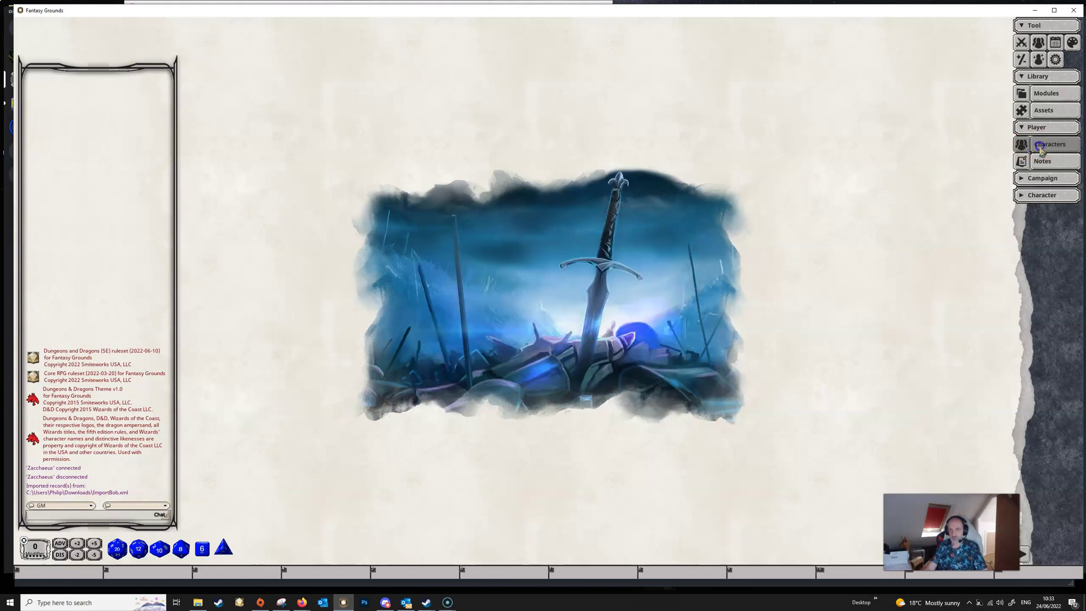
pyautogui.click(1023, 144)
pyautogui.scroll(-3, 598, 307)
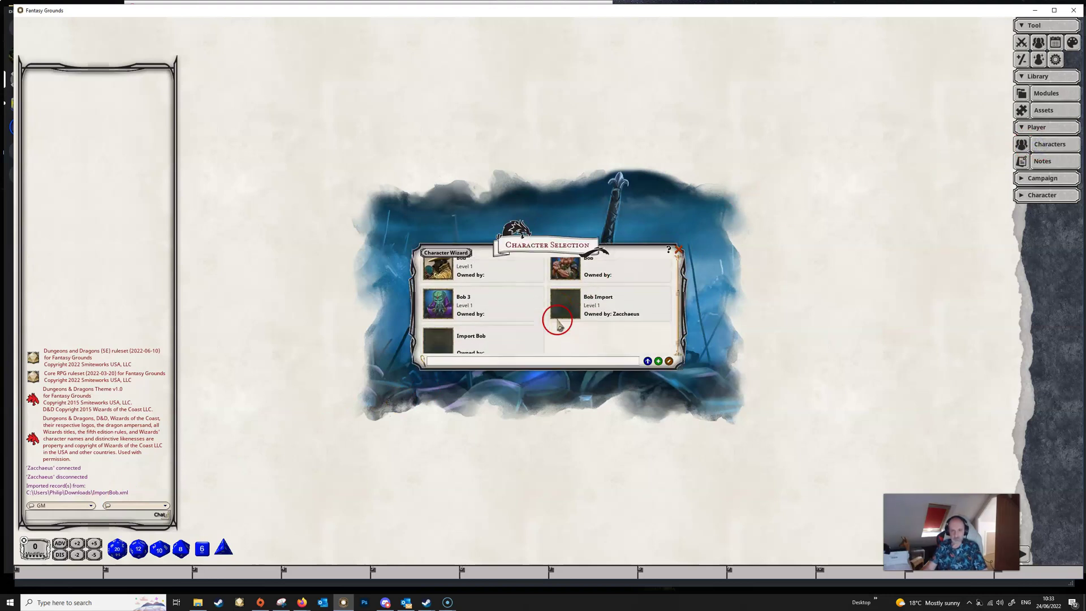
pyautogui.scroll(3, 559, 323)
pyautogui.scroll(-3, 557, 320)
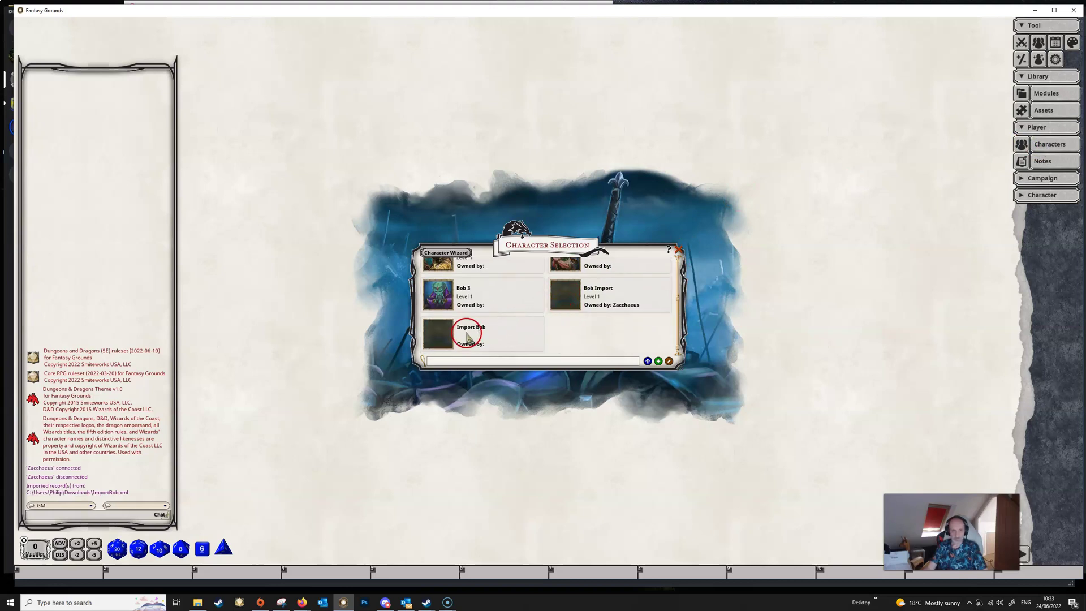
pyautogui.doubleClick(443, 338)
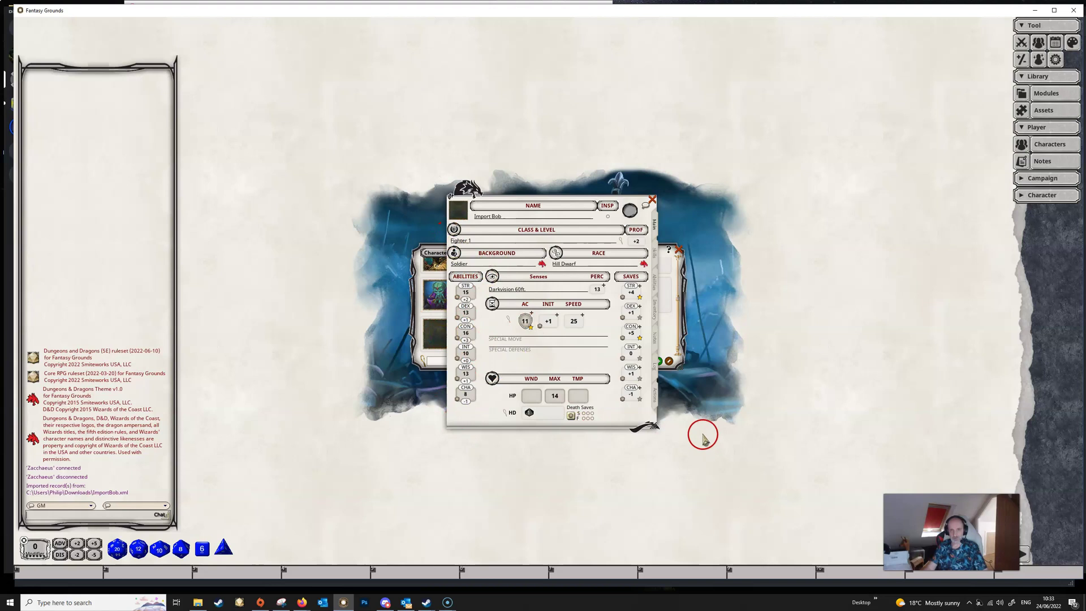
# Examine the features, traits and proficiencies listed among Import Bob's abilities
pyautogui.click(656, 283)
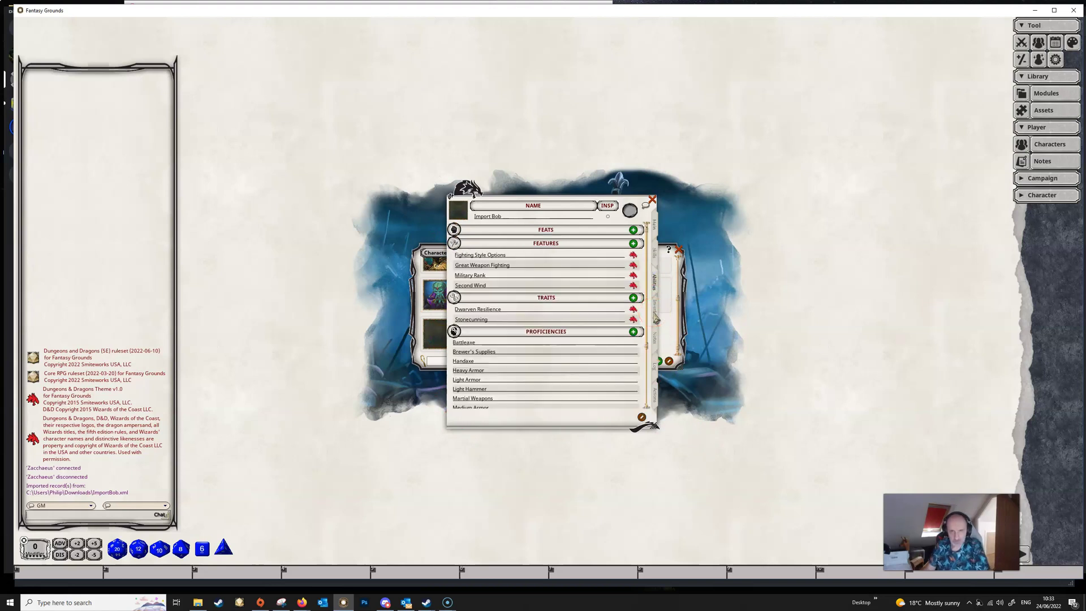
pyautogui.scroll(-3, 520, 310)
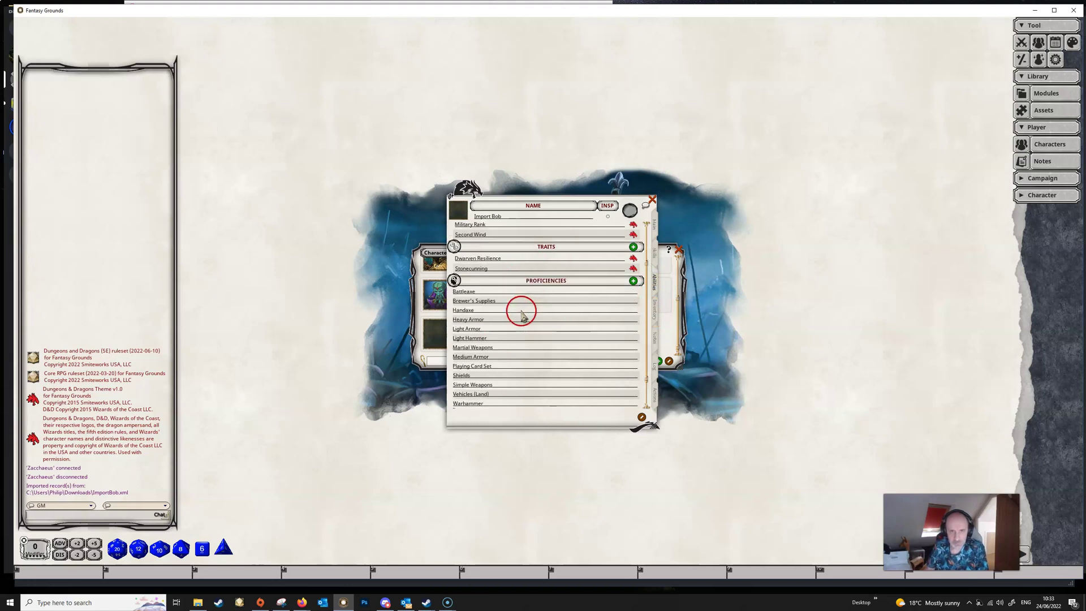
pyautogui.scroll(1, 521, 329)
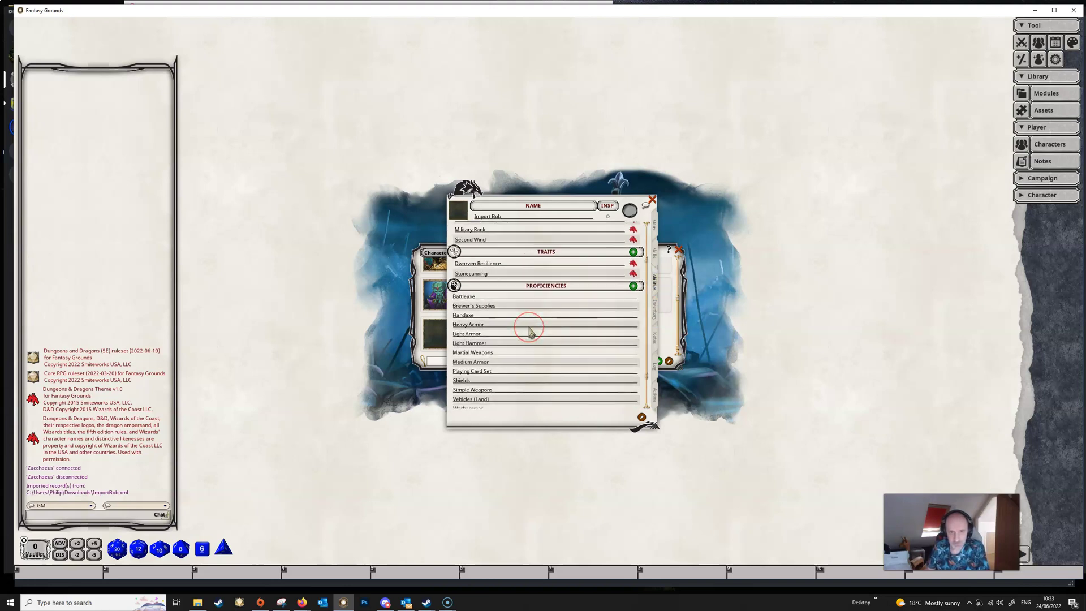
pyautogui.moveTo(529, 331)
pyautogui.mouseDown()
pyautogui.moveTo(594, 312)
pyautogui.moveTo(649, 316)
pyautogui.mouseUp()
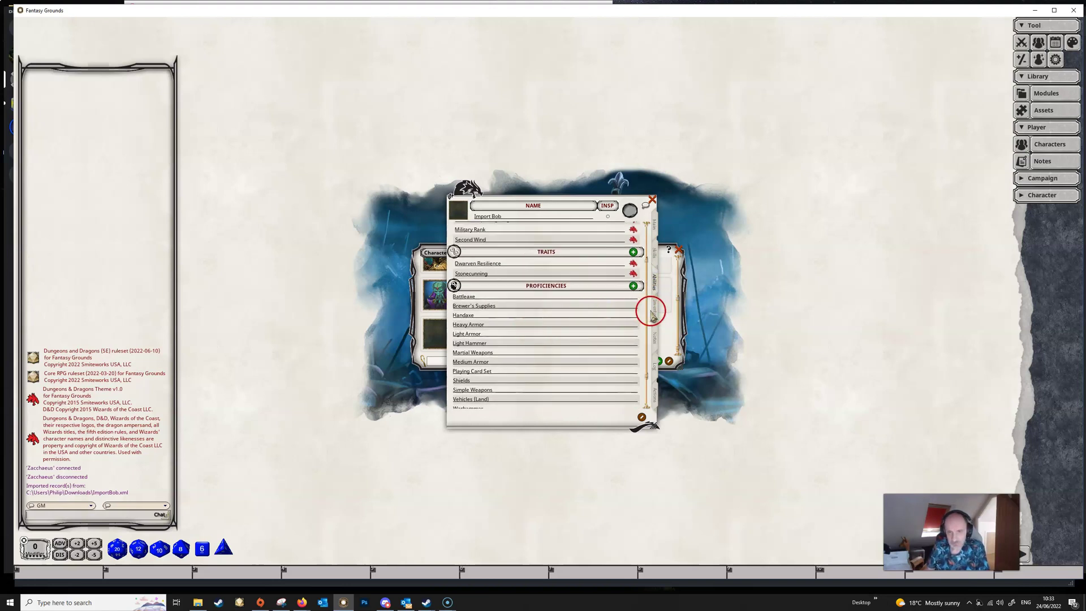
# Check Import Bob's inventory, including the Backpack item record, and review the character's notes and actions
pyautogui.click(654, 312)
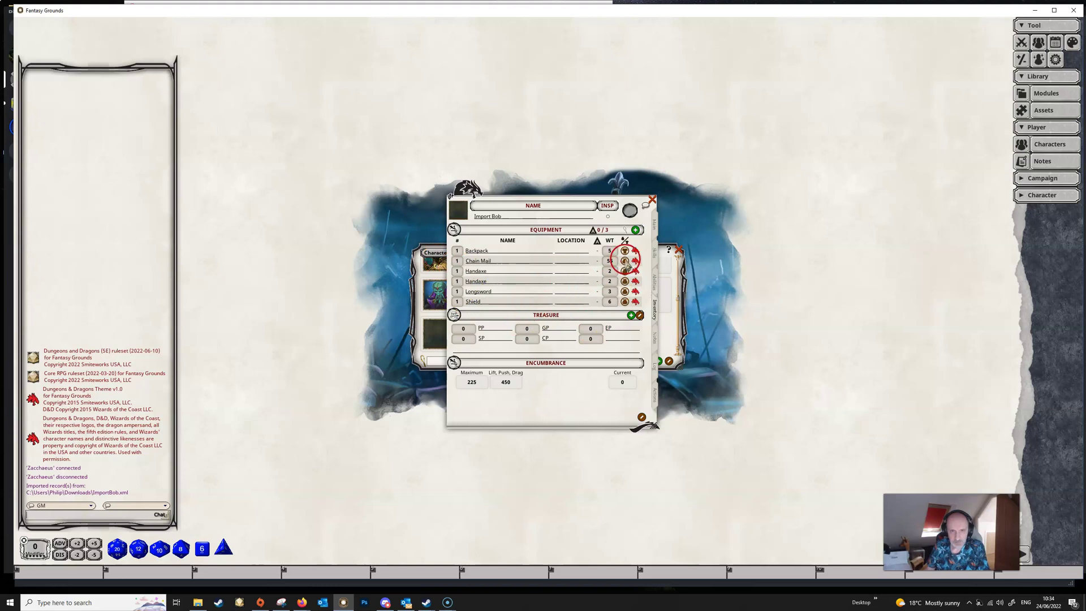
pyautogui.click(635, 251)
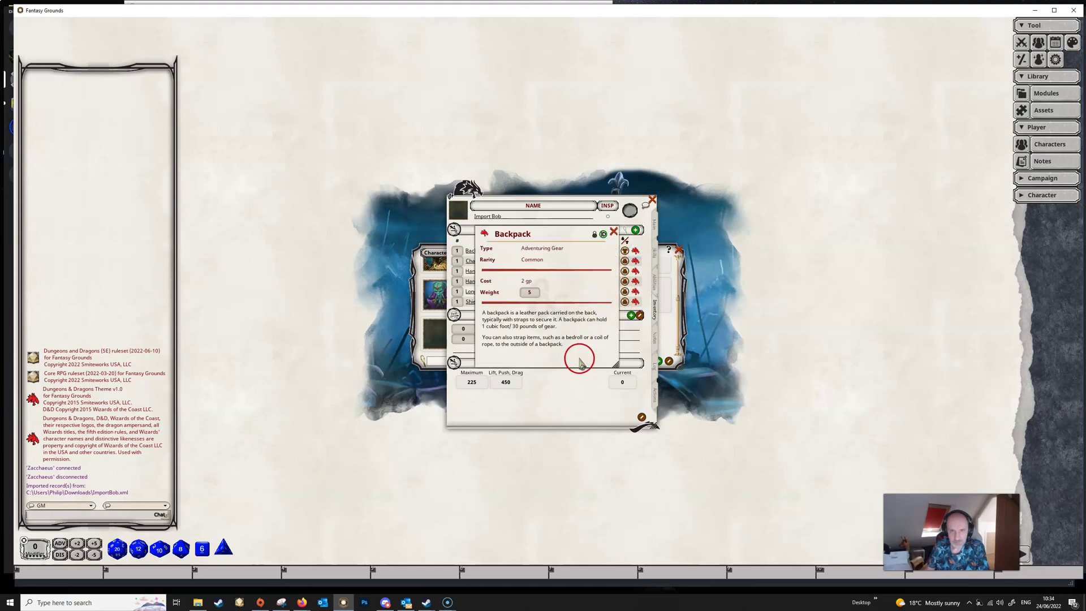
pyautogui.click(614, 232)
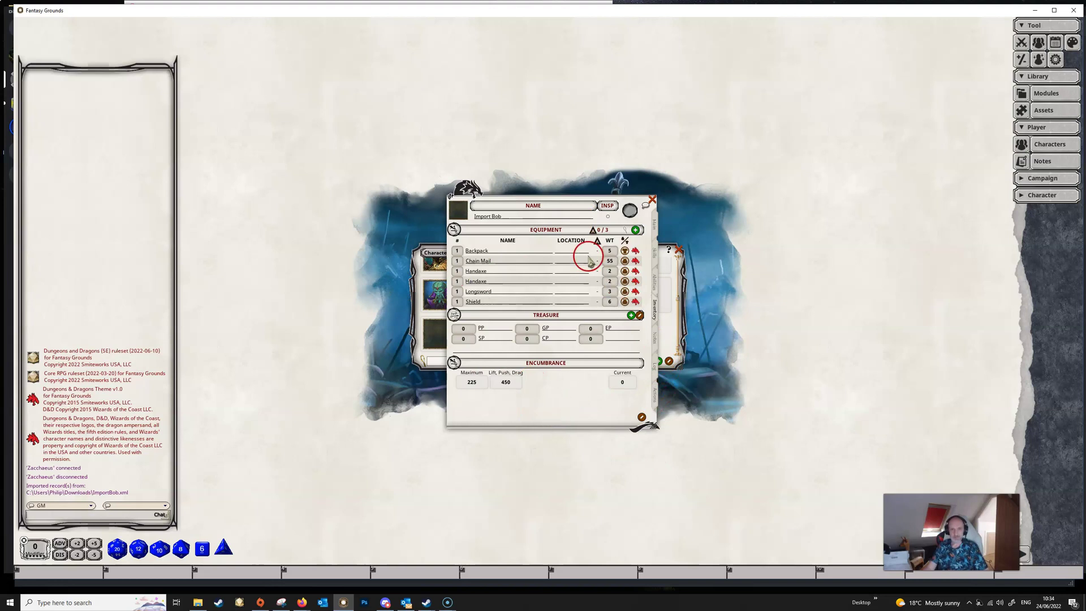
pyautogui.click(654, 340)
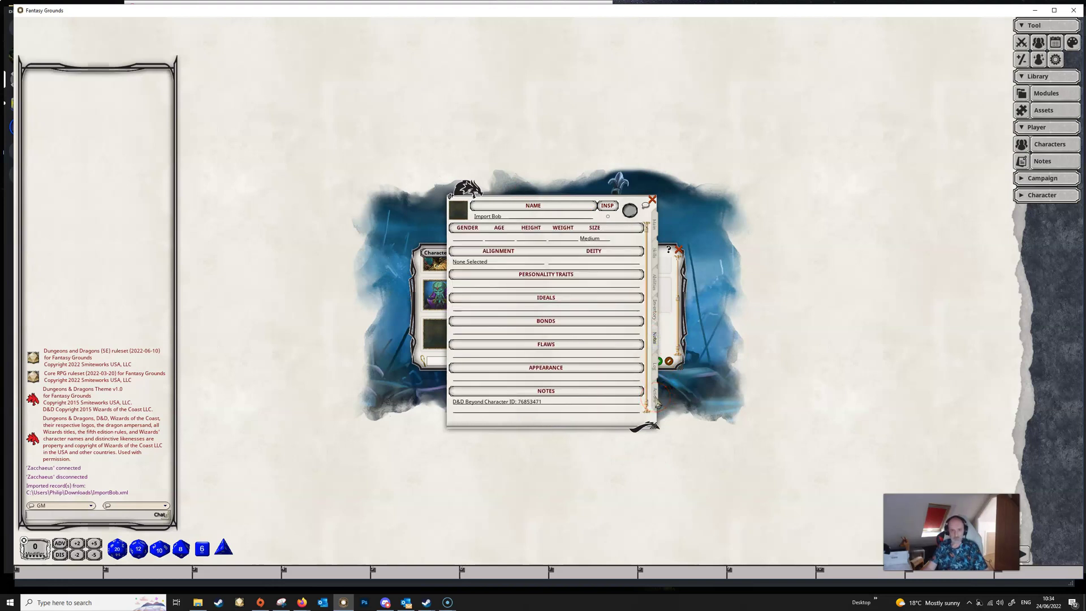
pyautogui.click(656, 403)
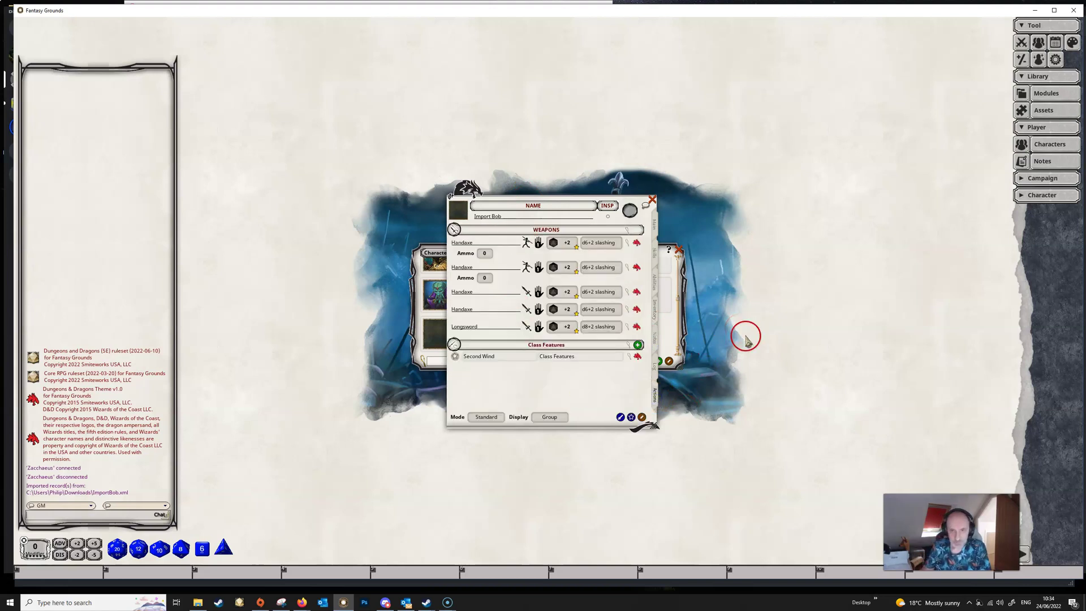
# Close Import Bob's character sheet and move the Character Selection window higher on the tabletop
pyautogui.click(654, 200)
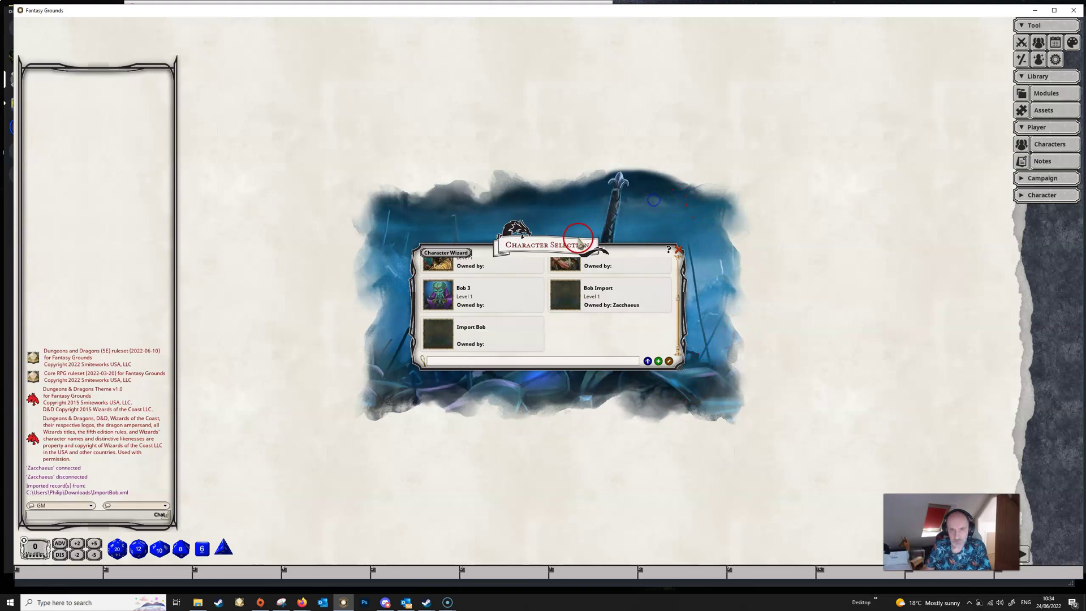
pyautogui.moveTo(576, 238); pyautogui.dragTo(586, 131)
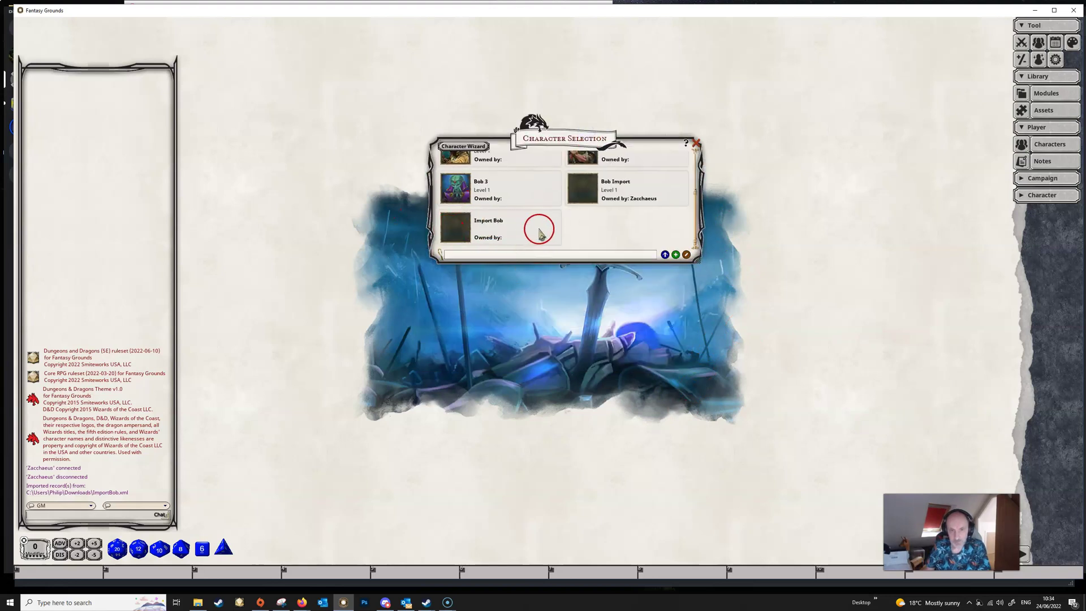